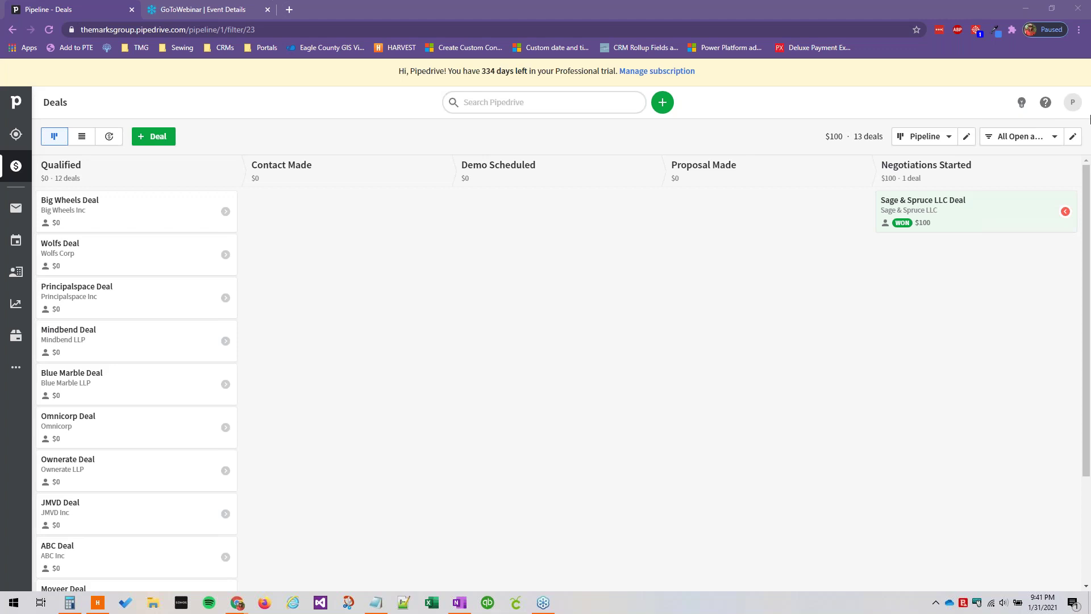
# Go from the Deals board to Company settings and open the Data fields page.
pyautogui.click(1074, 104)
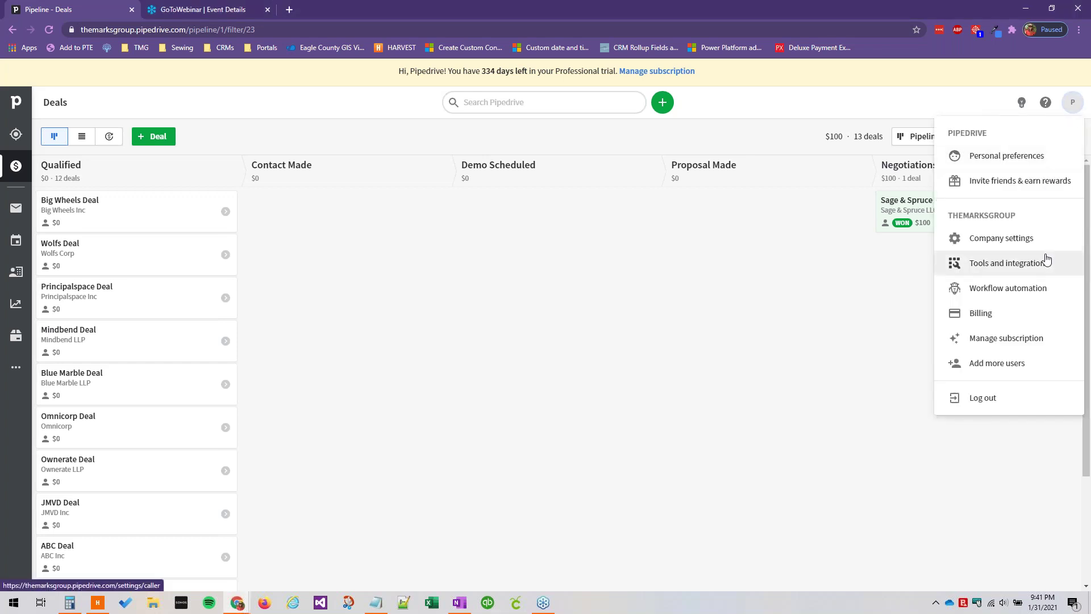
pyautogui.click(1018, 242)
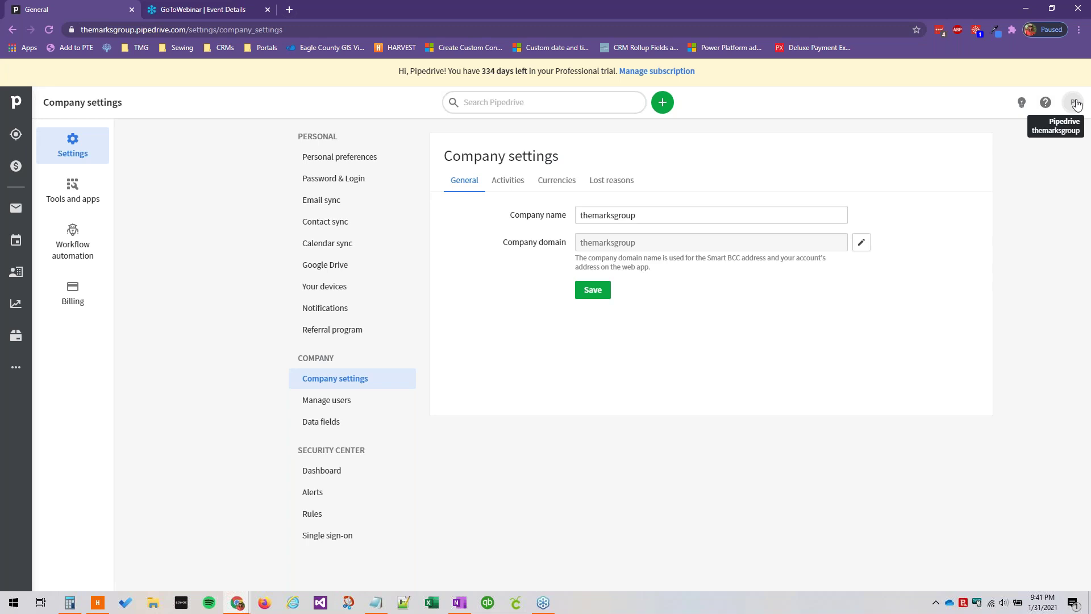
pyautogui.click(1072, 101)
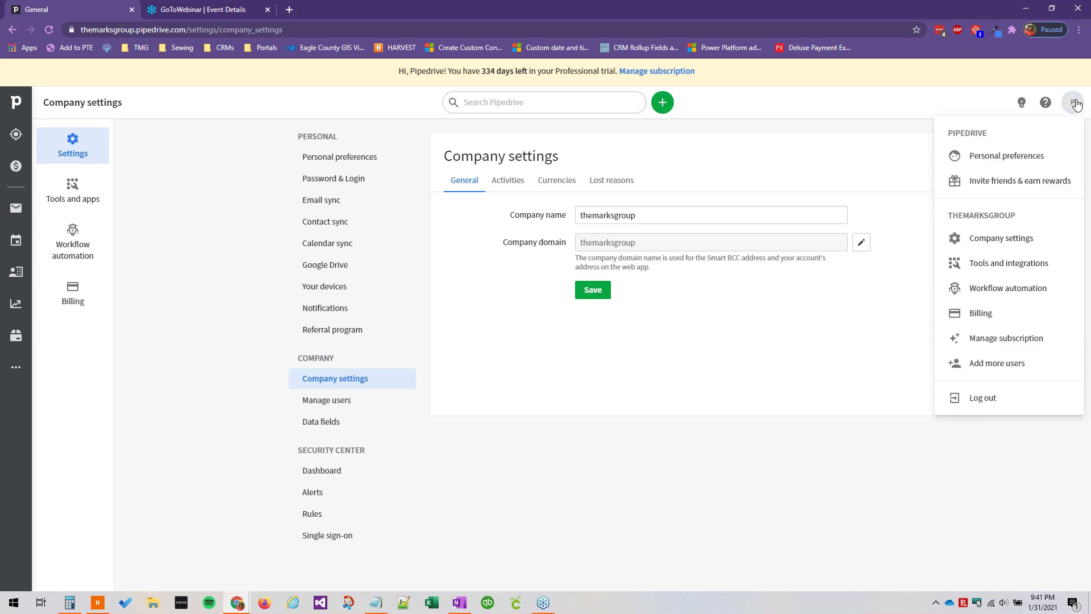
pyautogui.click(977, 237)
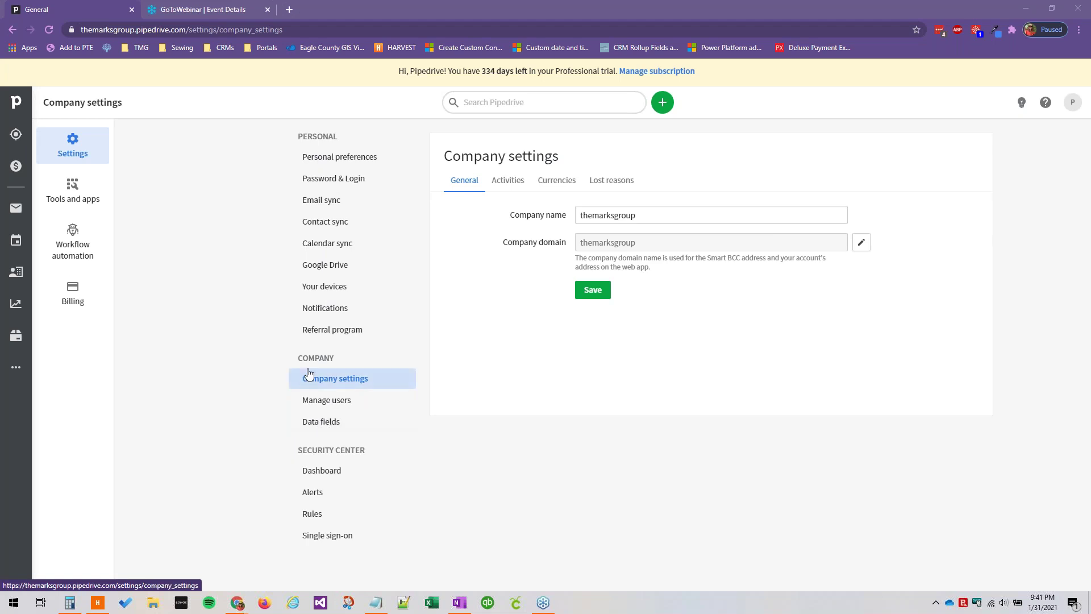
pyautogui.click(307, 428)
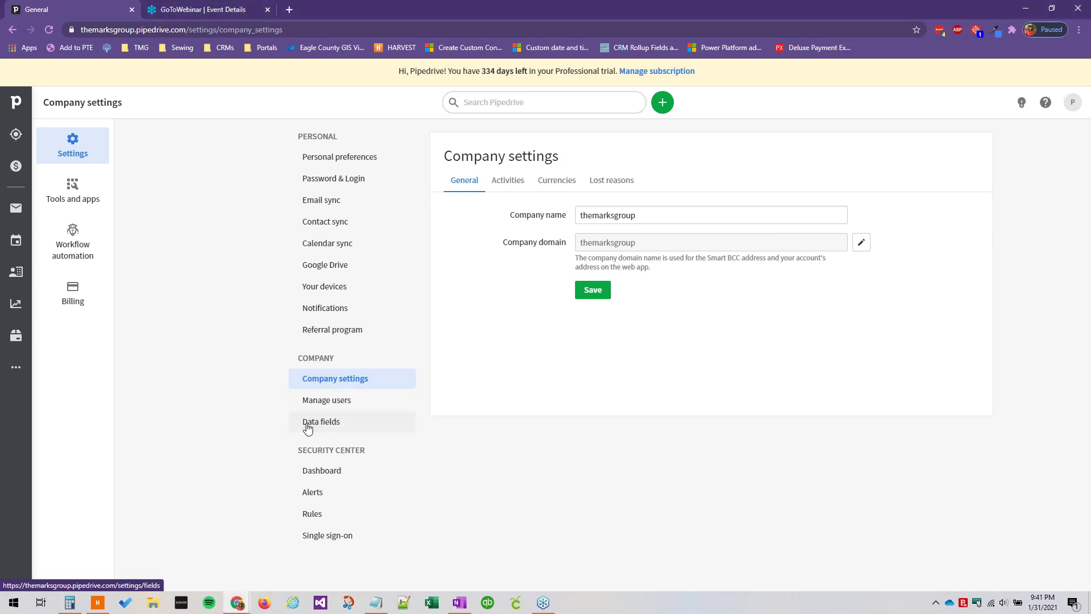
pyautogui.click(308, 428)
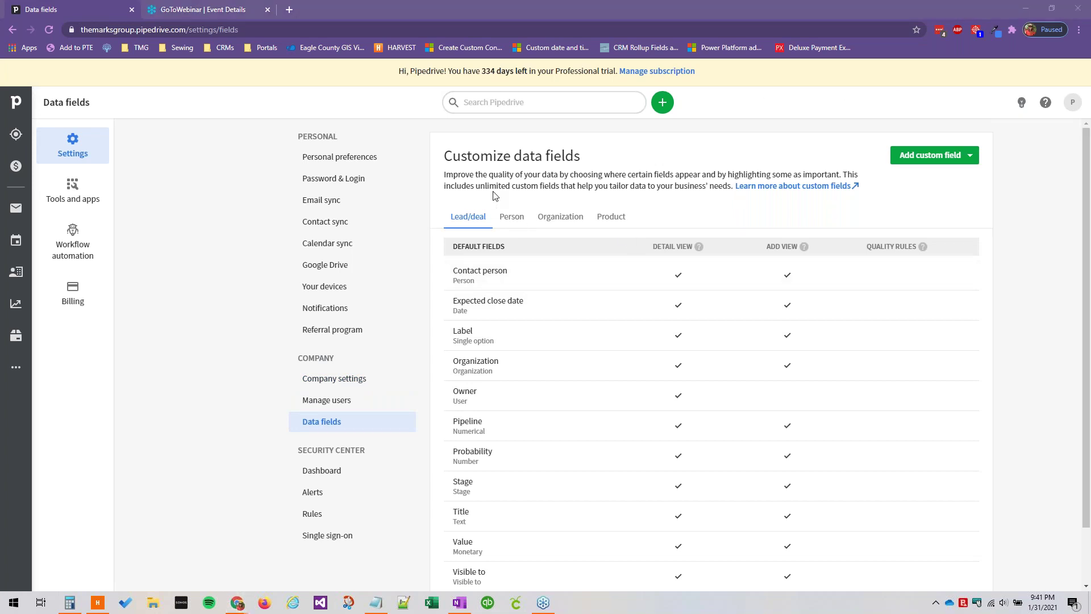
# Expand the SYSTEM FIELDS section of the deal data fields list.
pyautogui.scroll(-2, 631, 407)
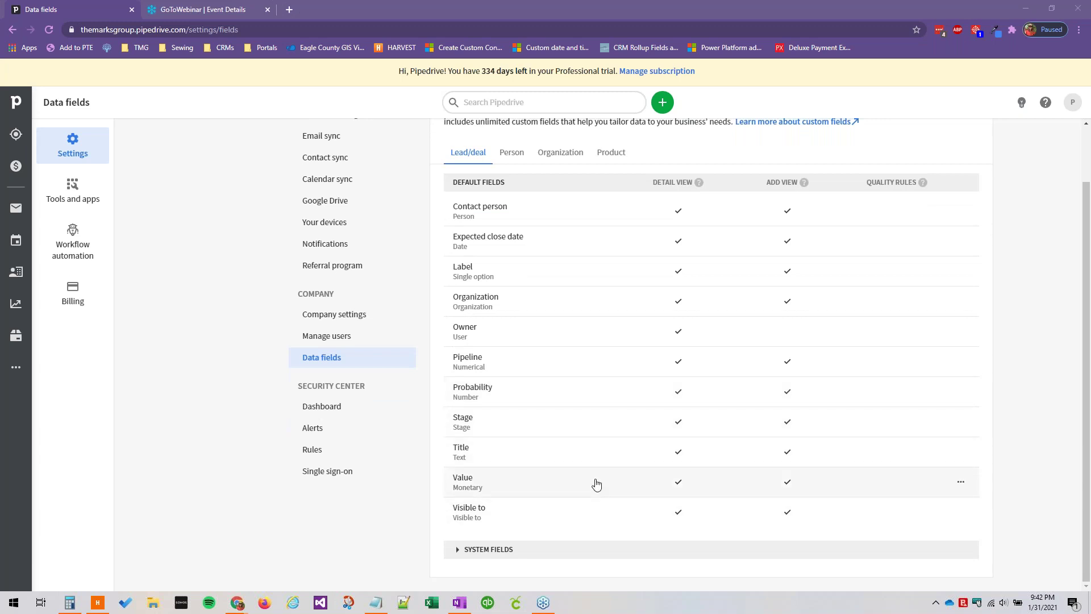
pyautogui.scroll(2, 594, 480)
pyautogui.scroll(-2, 482, 527)
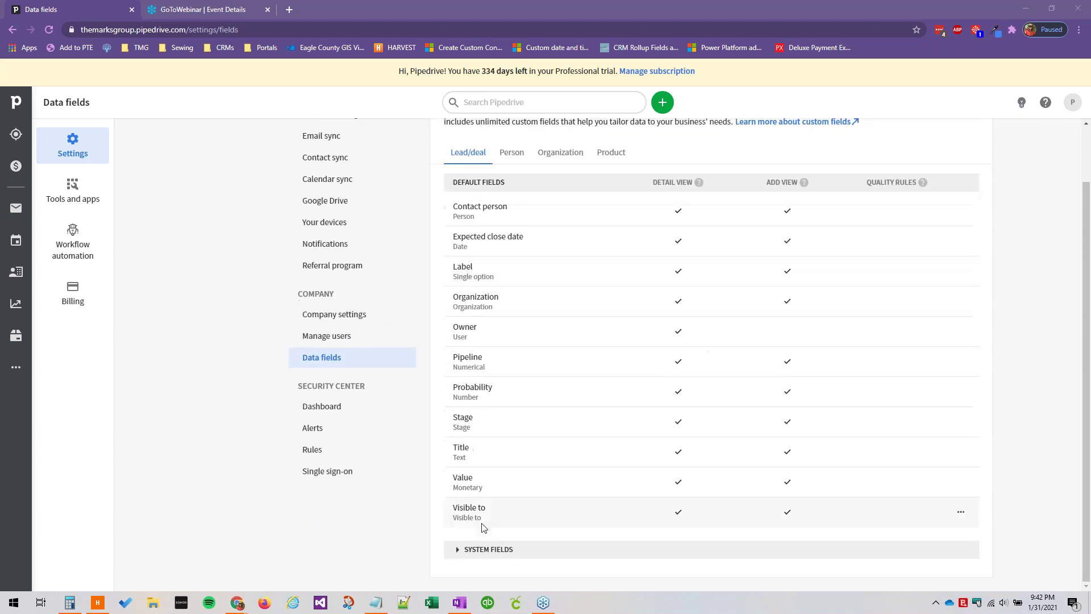
pyautogui.click(464, 549)
pyautogui.scroll(-4, 463, 551)
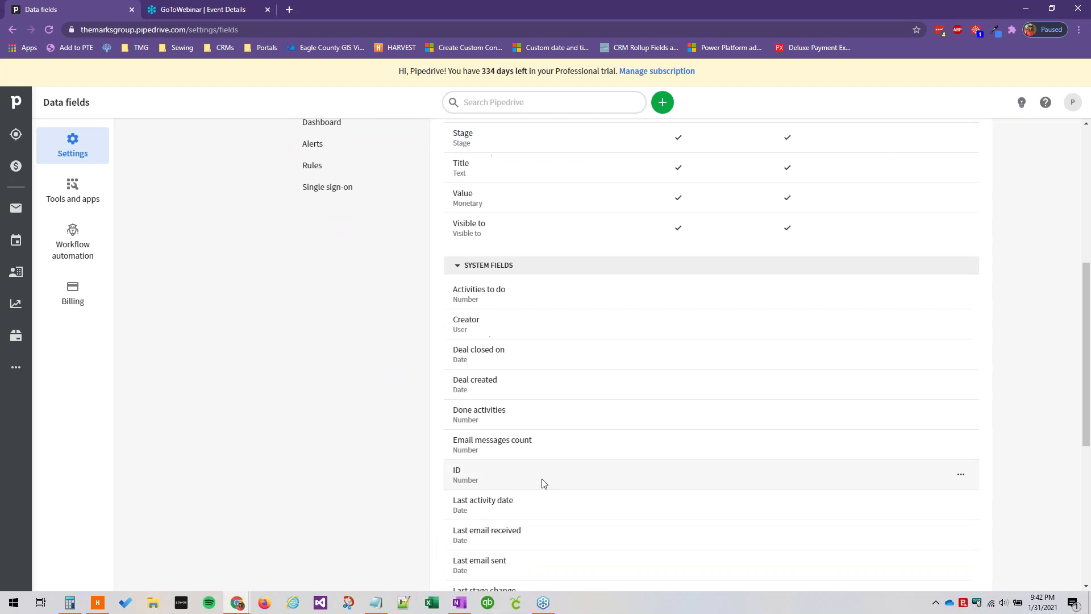
pyautogui.scroll(6, 540, 483)
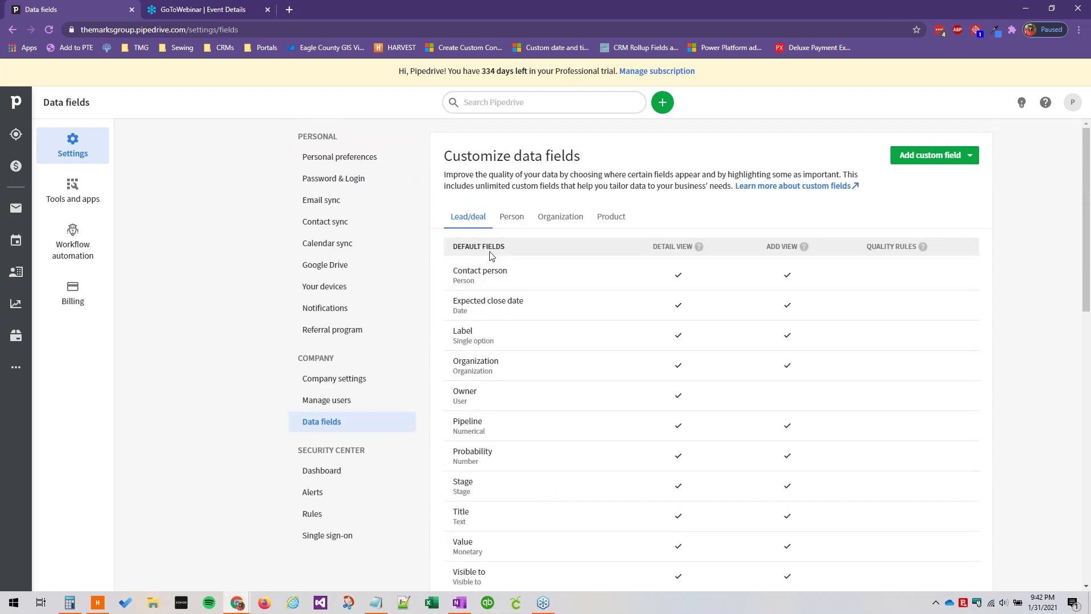
pyautogui.scroll(-5, 551, 284)
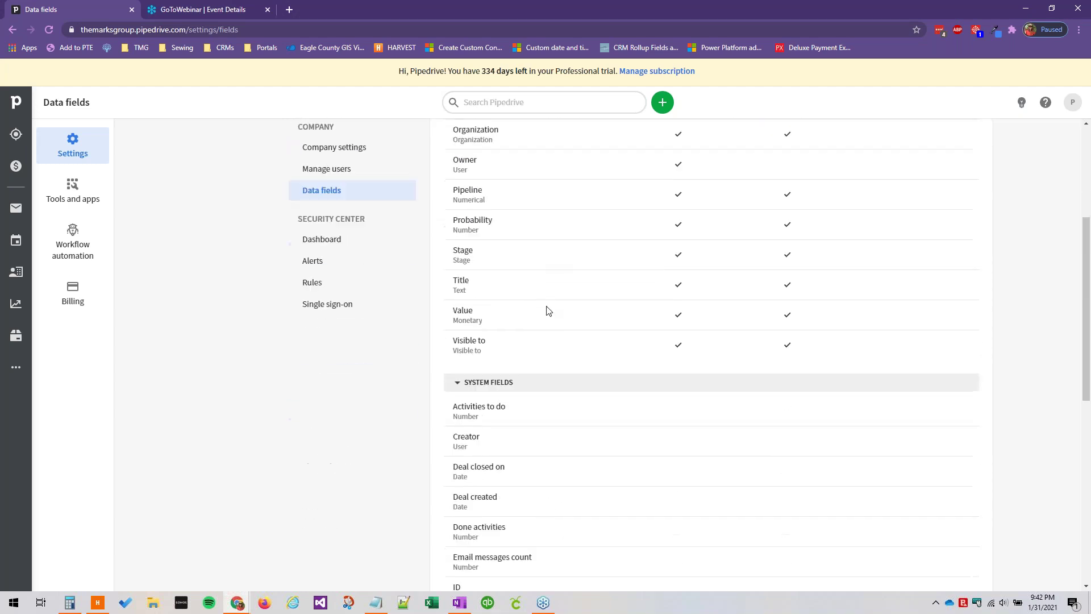
pyautogui.scroll(-5, 571, 408)
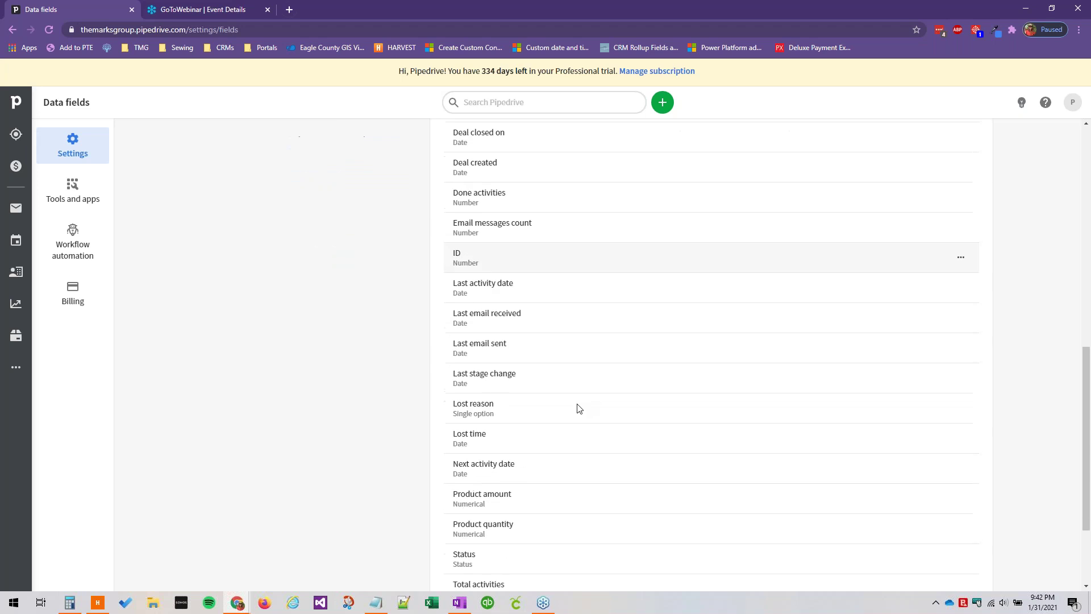
pyautogui.scroll(3, 576, 445)
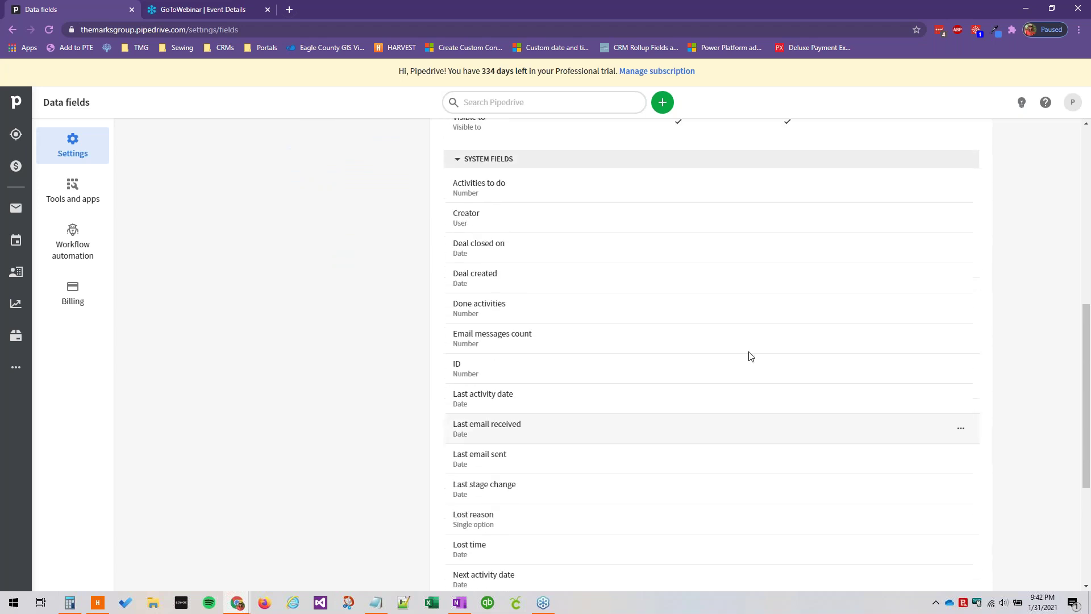
# Check the action menus for Activities to do and Creator, then view the Quality Rules explanation.
pyautogui.click(962, 245)
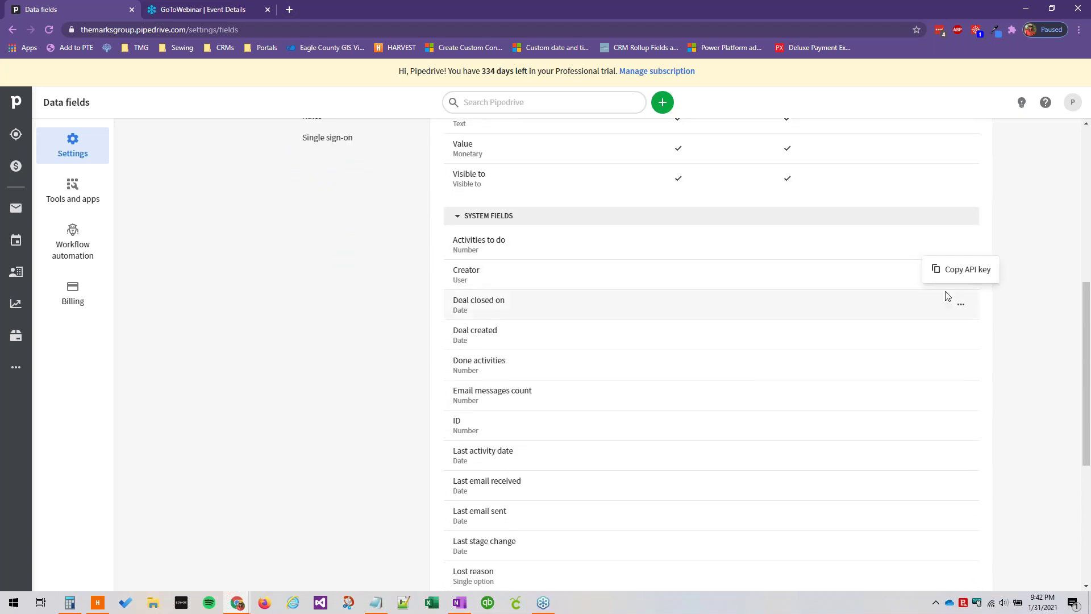
pyautogui.click(960, 275)
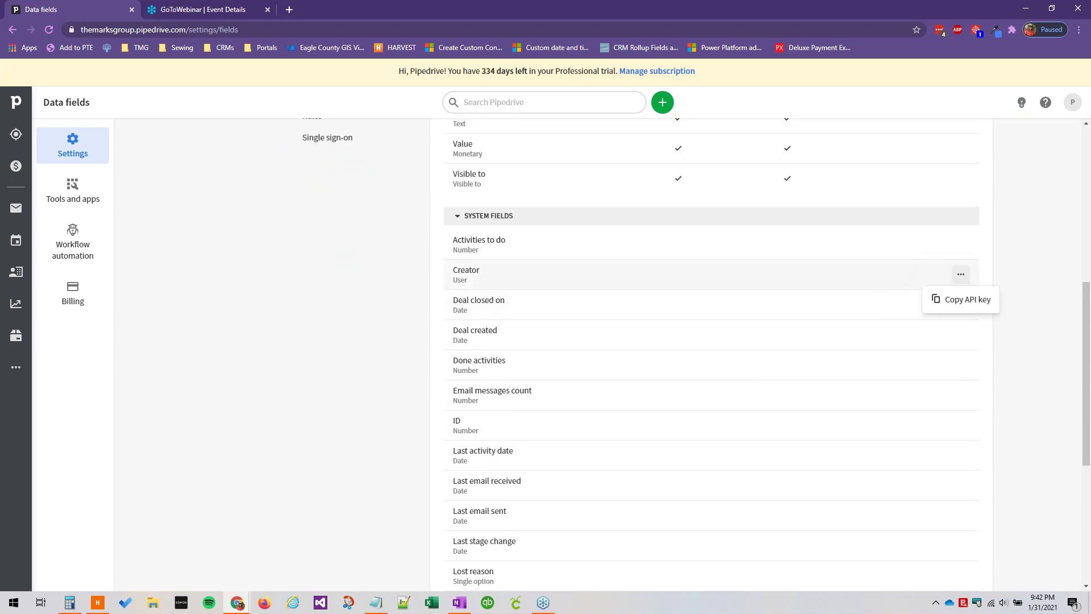
pyautogui.click(932, 305)
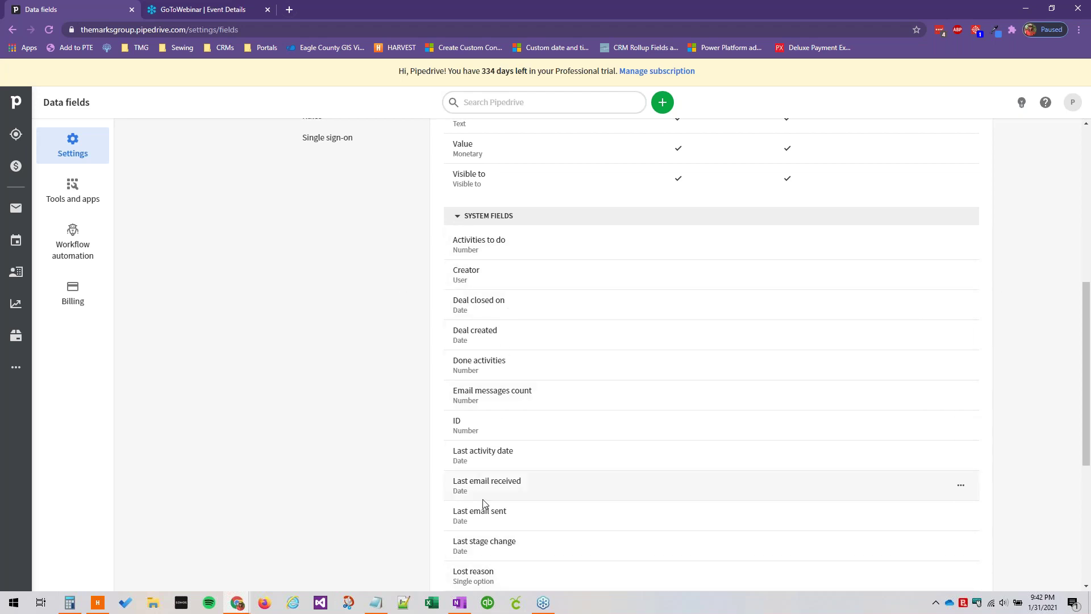
pyautogui.scroll(7, 468, 441)
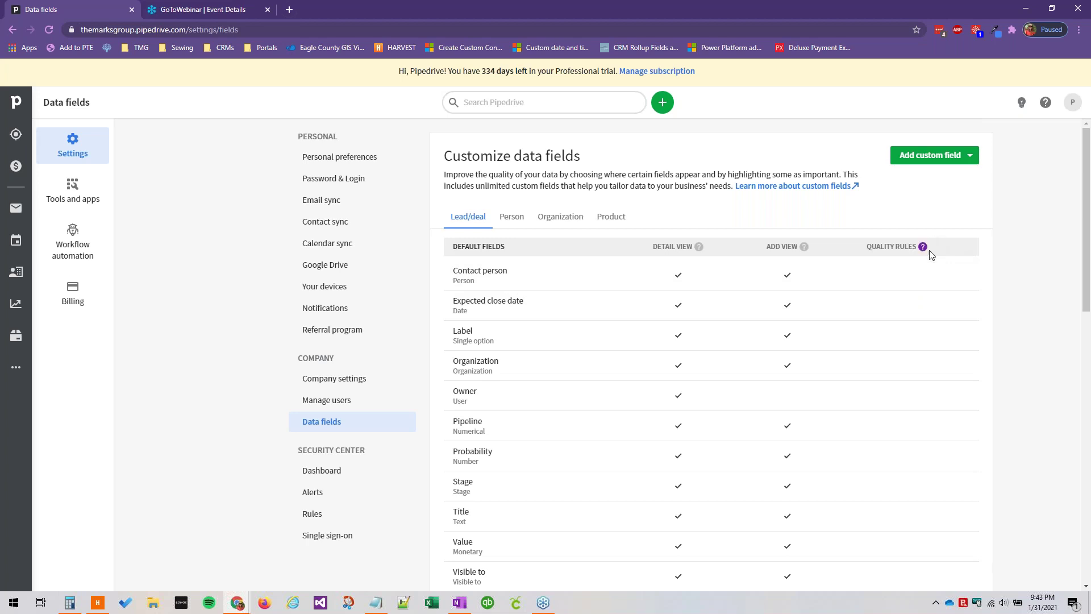
pyautogui.moveTo(926, 250)
# Show the Edit and Copy API key options for the Contact person field.
pyautogui.click(968, 275)
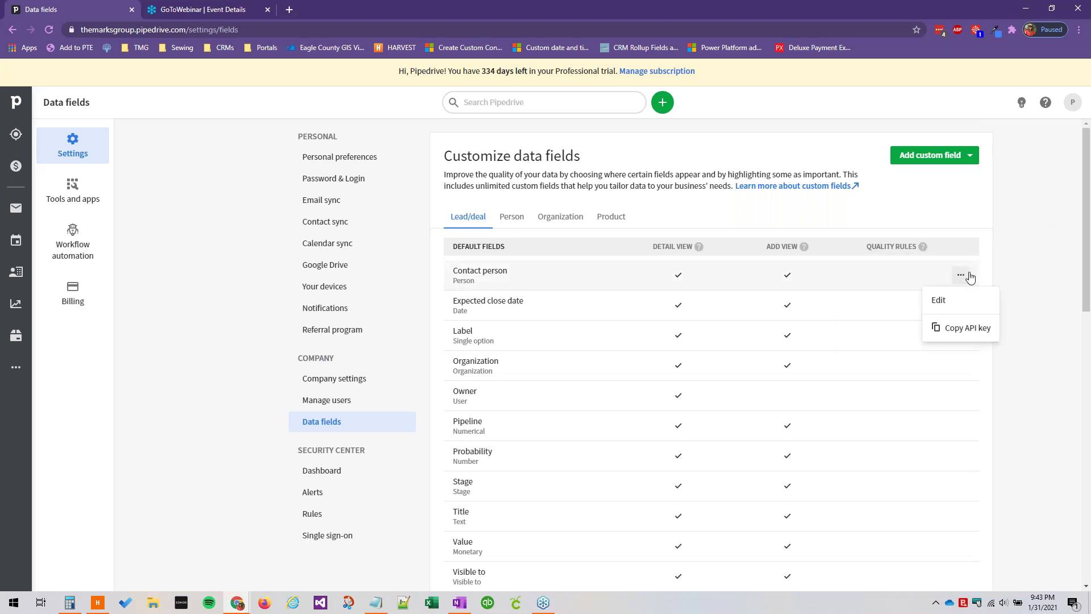
# Review the Contact person field's Required and Important pipeline stage options, then close unsaved.
pyautogui.click(944, 301)
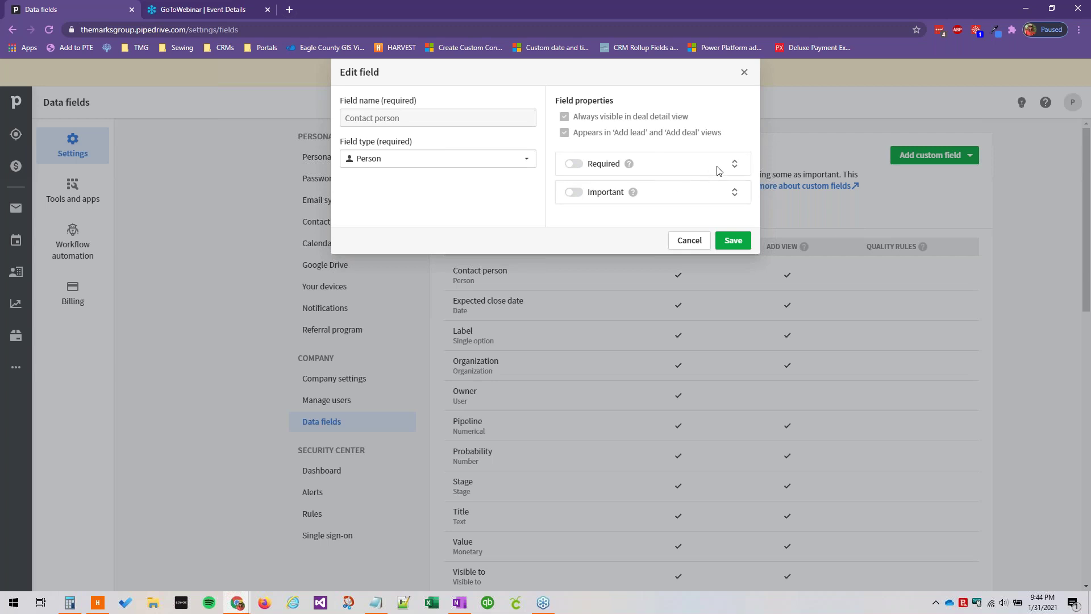
pyautogui.click(734, 165)
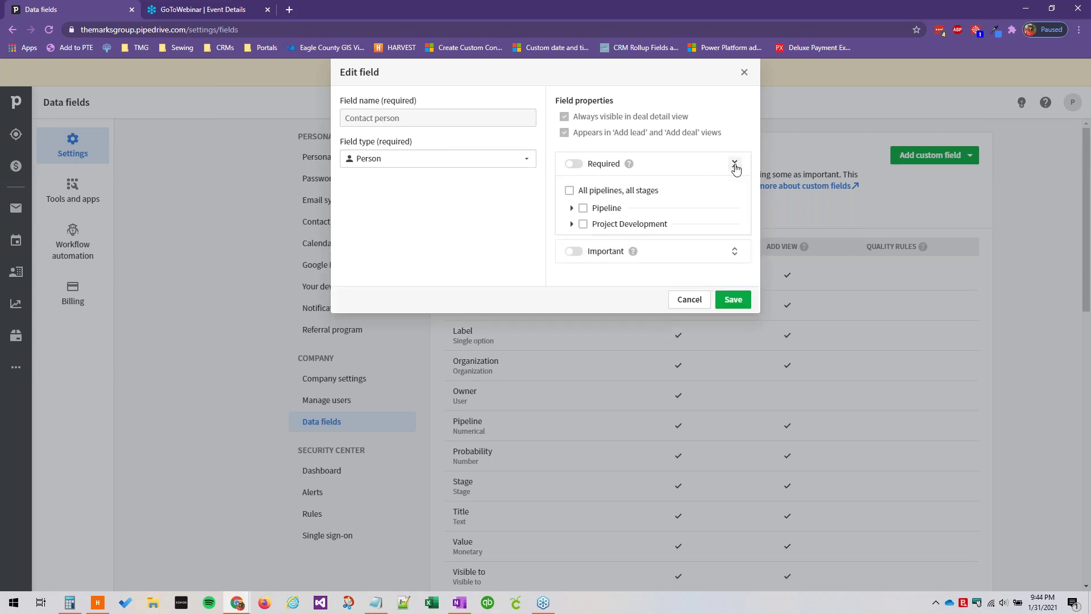
pyautogui.click(735, 252)
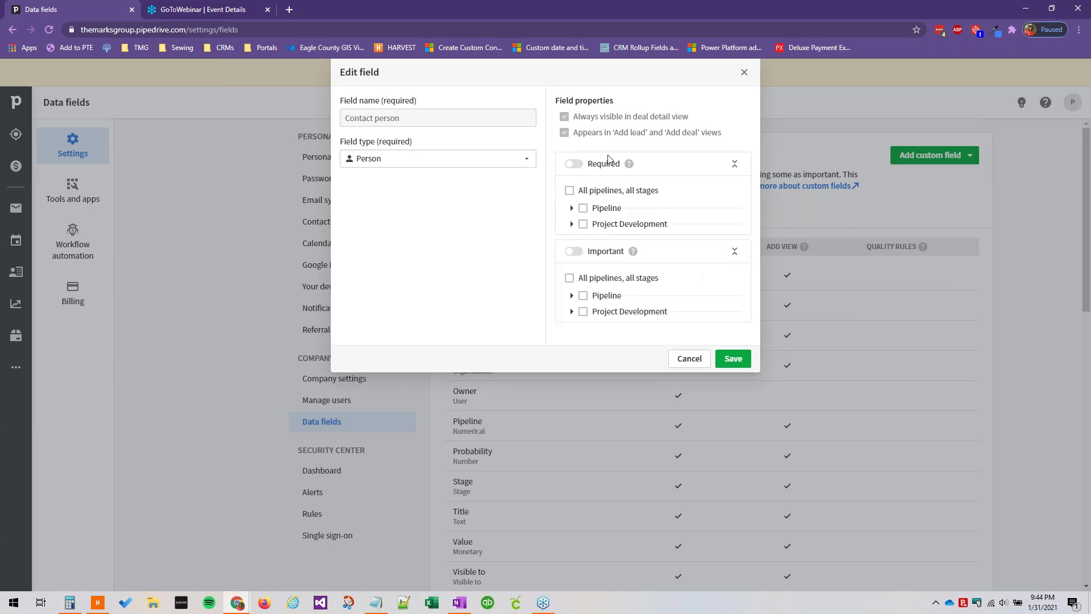
pyautogui.click(573, 208)
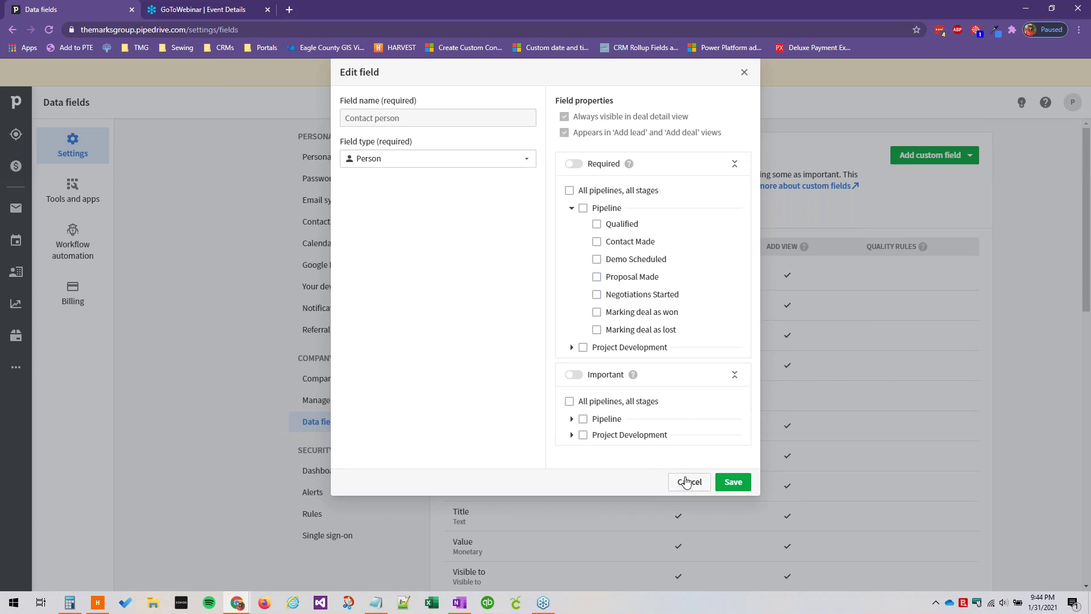
pyautogui.click(686, 482)
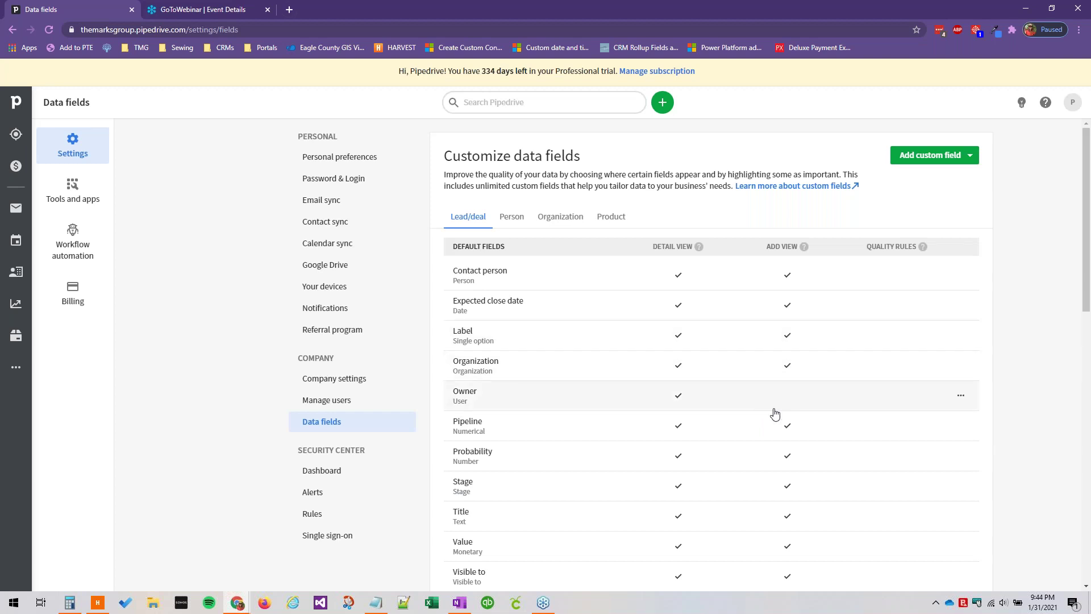
# Edit the Owner field and save its settings.
pyautogui.scroll(-1, 775, 413)
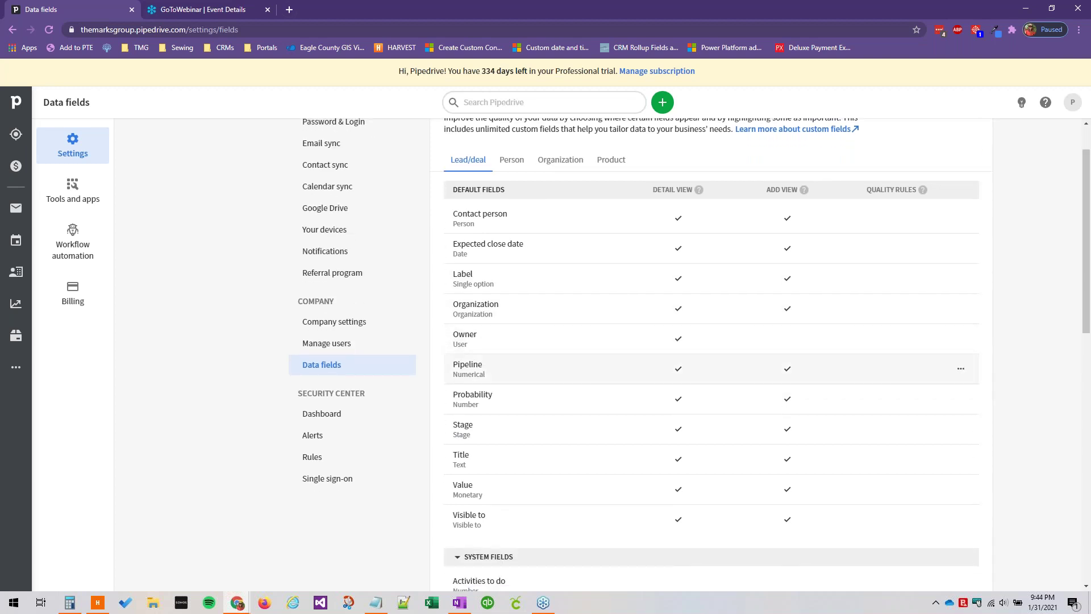
pyautogui.click(961, 339)
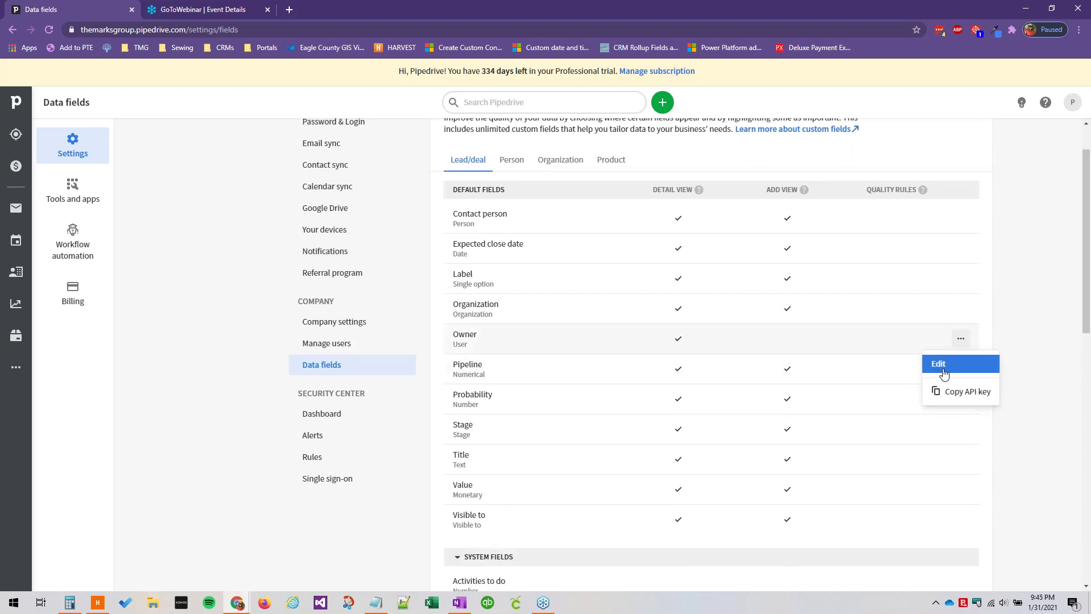
pyautogui.click(944, 373)
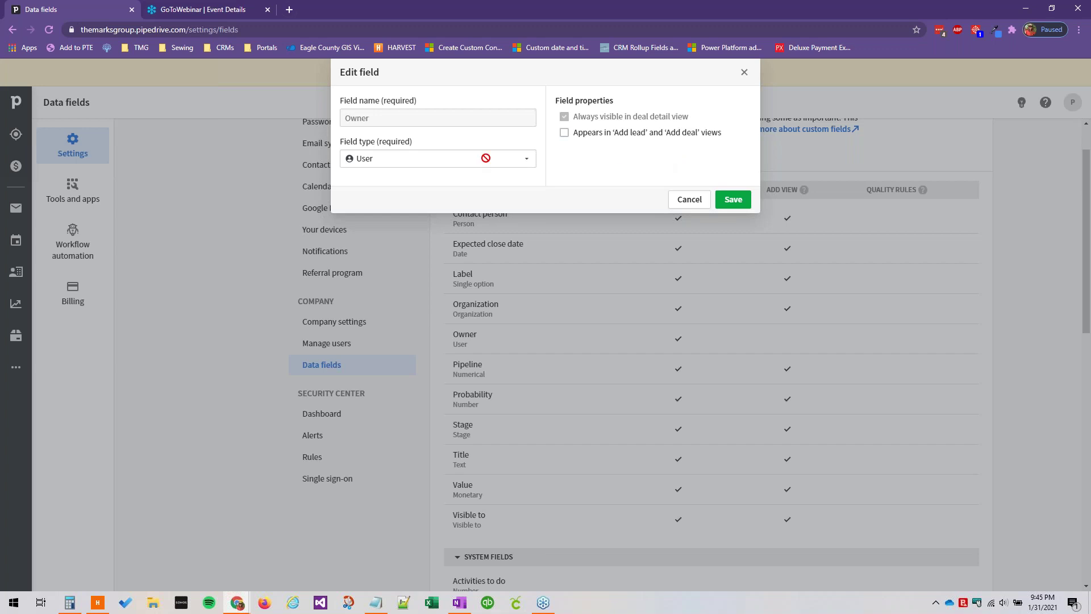
pyautogui.click(733, 199)
# Return to the top of the list and show which custom field kinds can be added.
pyautogui.scroll(-3, 651, 331)
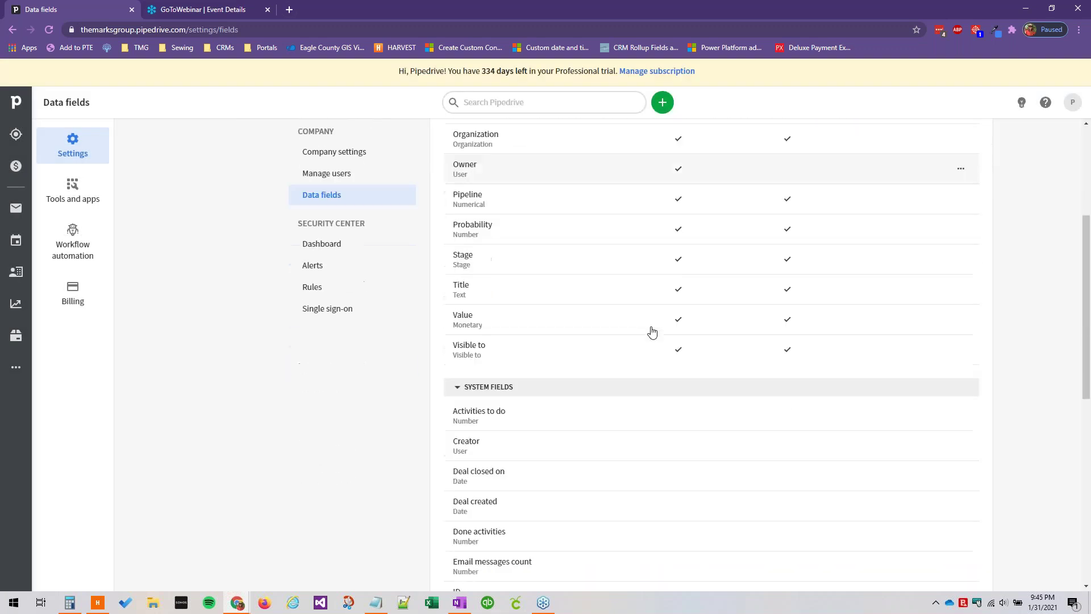
pyautogui.scroll(3, 651, 331)
pyautogui.scroll(1, 651, 331)
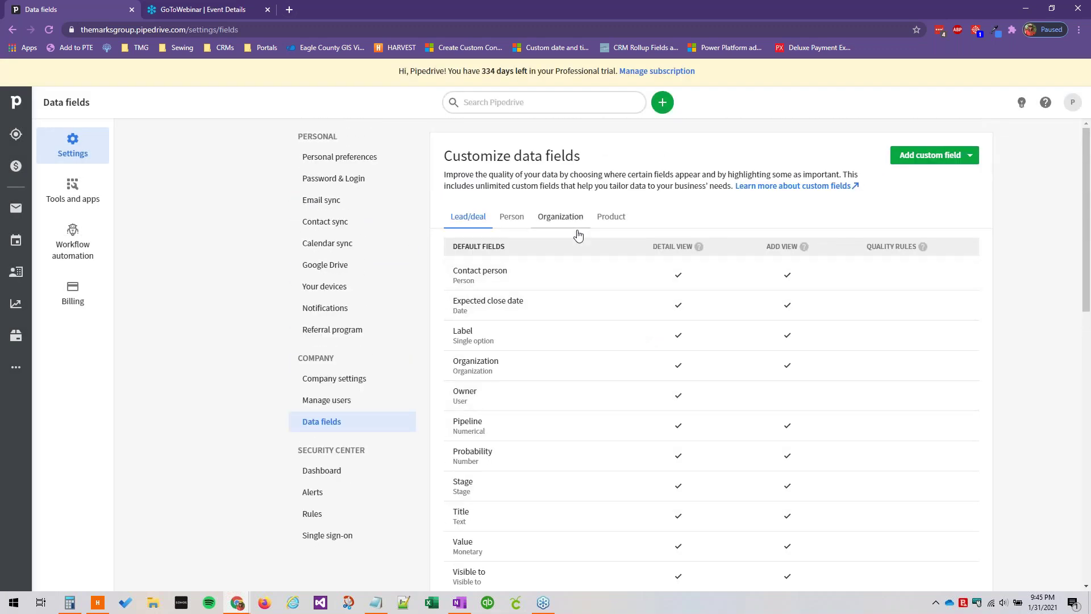
pyautogui.click(940, 159)
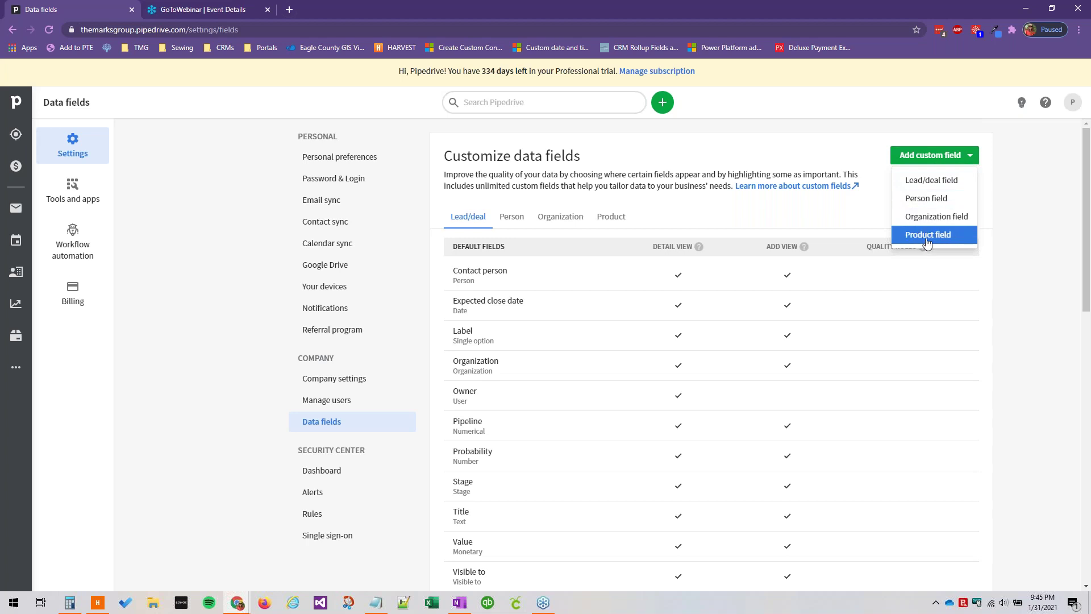
# Start a new person custom field and enter 'Contact ID' as its name.
pyautogui.click(926, 199)
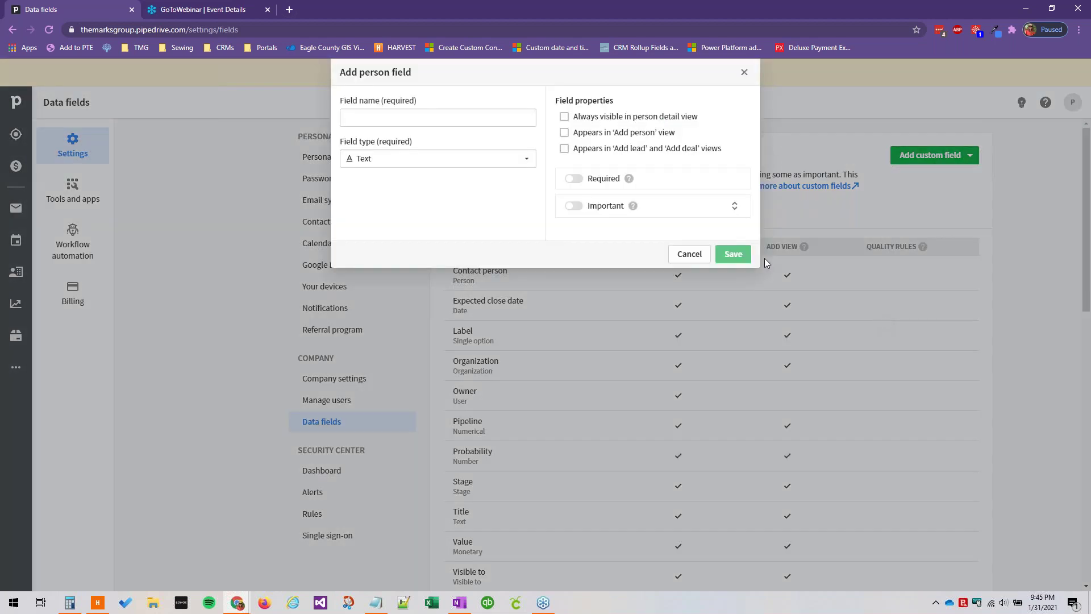
pyautogui.click(394, 116)
pyautogui.write('ontact ')
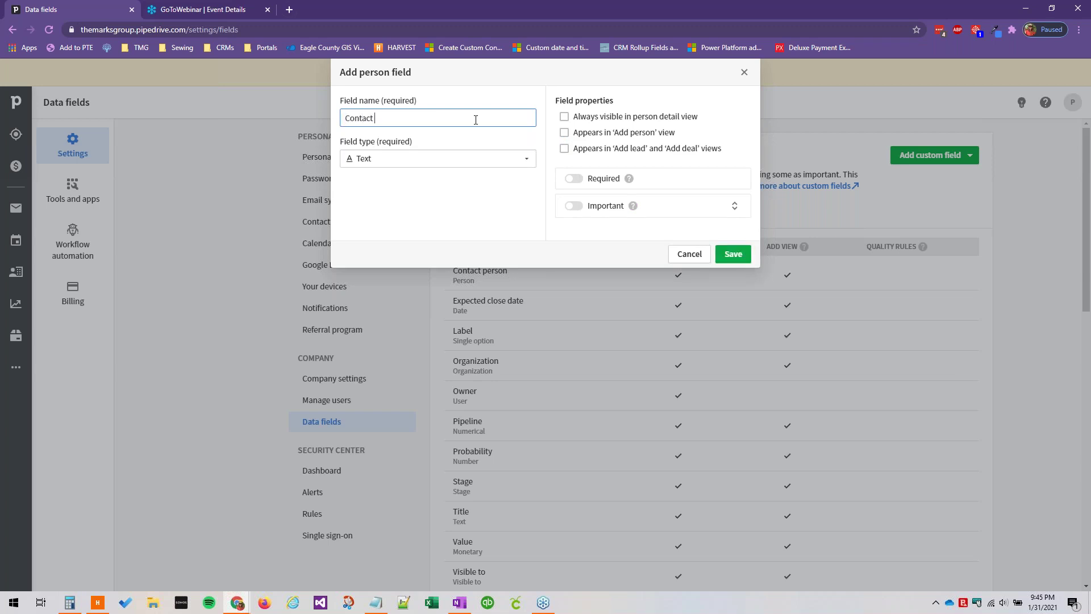
pyautogui.write('ID')
# Show the available field types for the new Contact ID field.
pyautogui.click(369, 161)
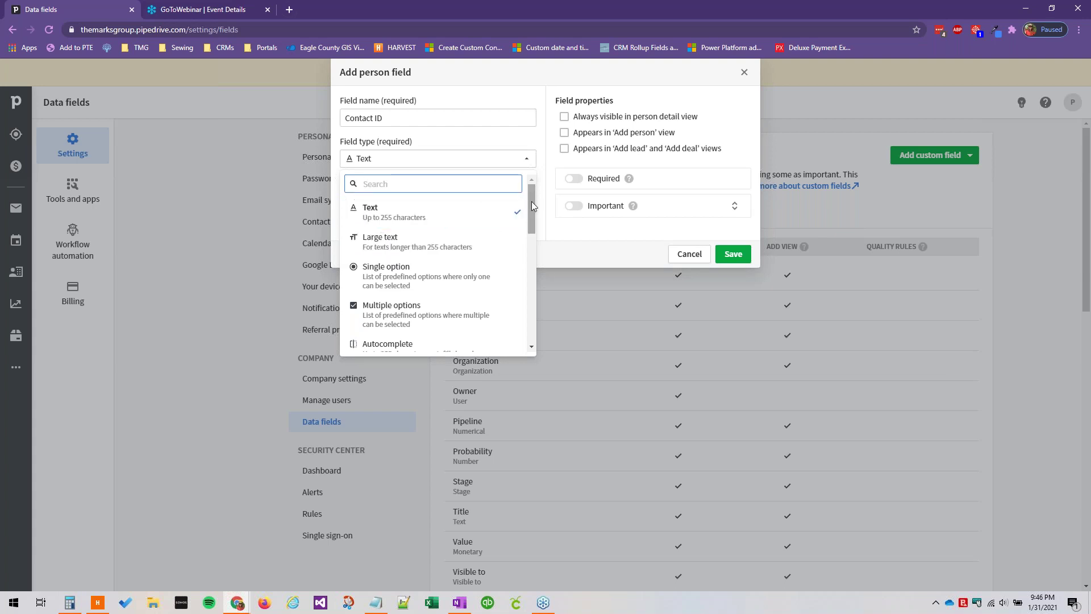
pyautogui.moveTo(531, 202); pyautogui.dragTo(530, 210)
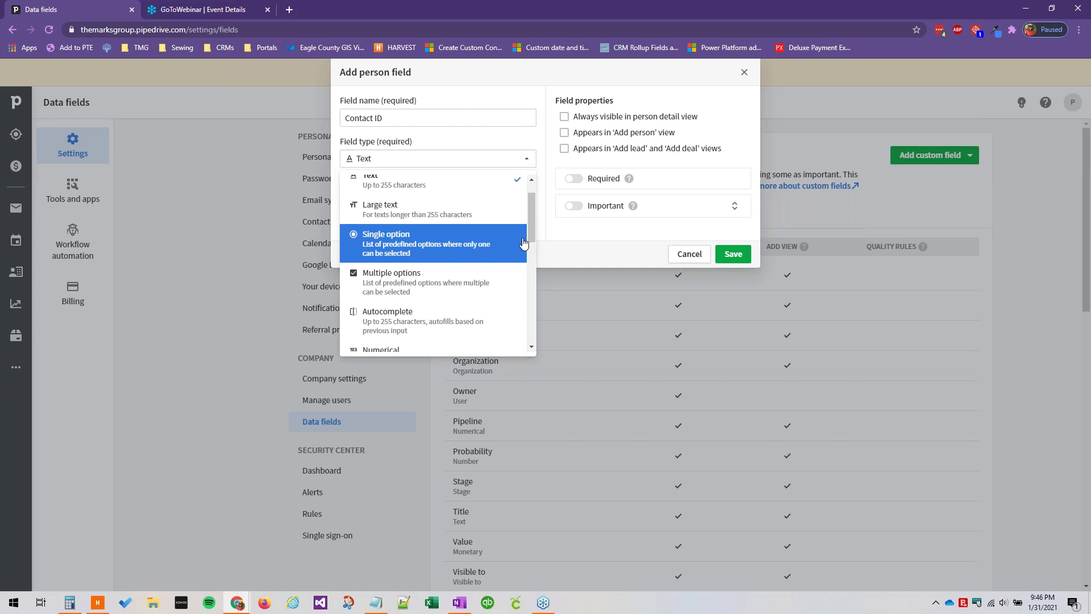
# Set the Contact ID field type to Numerical, after briefly choosing Autocomplete.
pyautogui.scroll(-2, 429, 255)
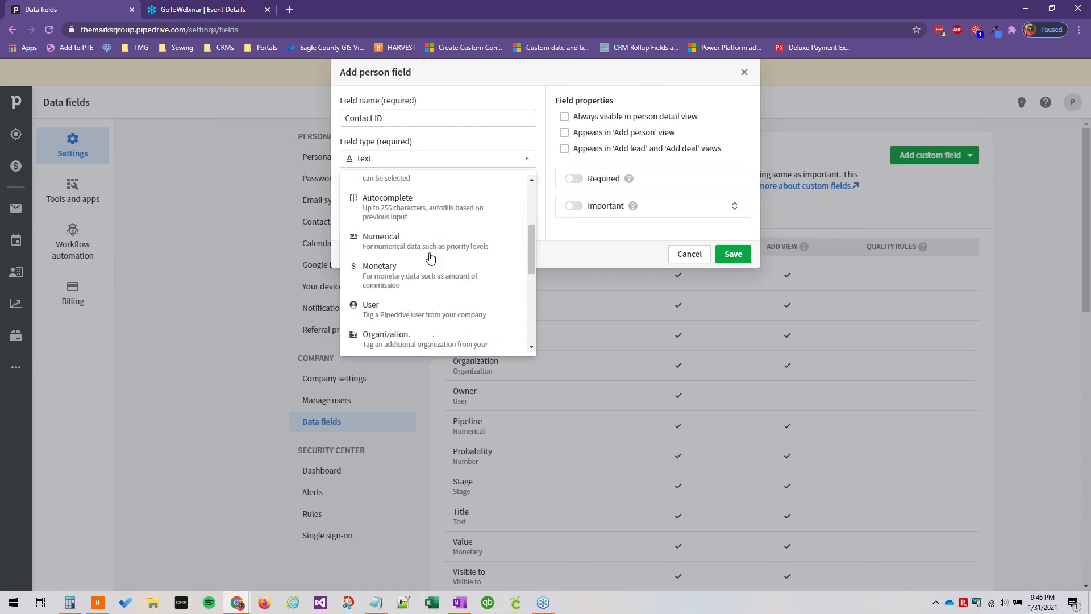
pyautogui.scroll(1, 430, 257)
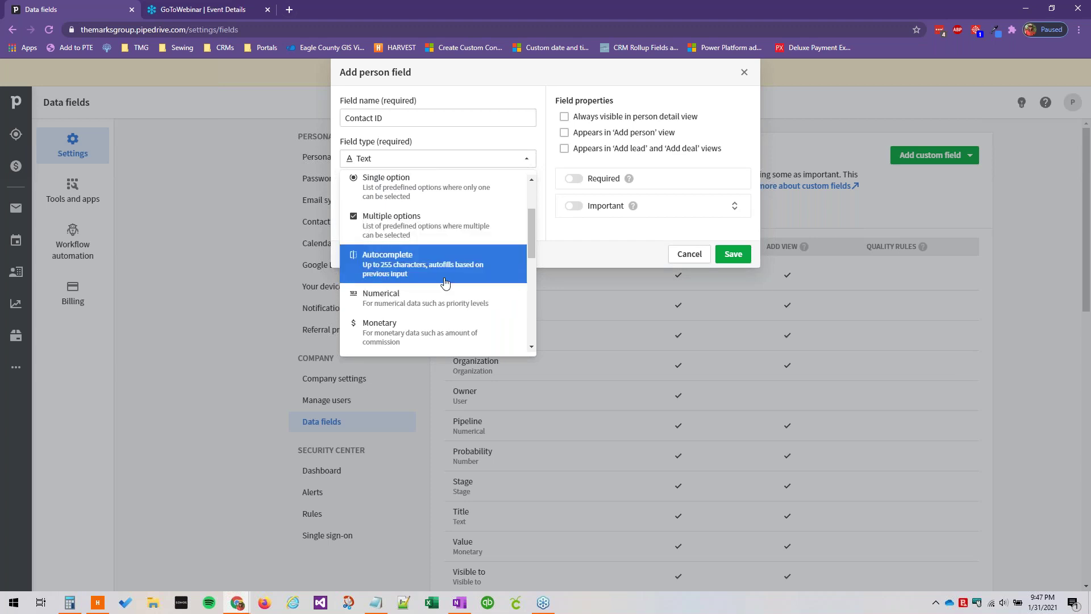
pyautogui.click(361, 270)
pyautogui.click(394, 160)
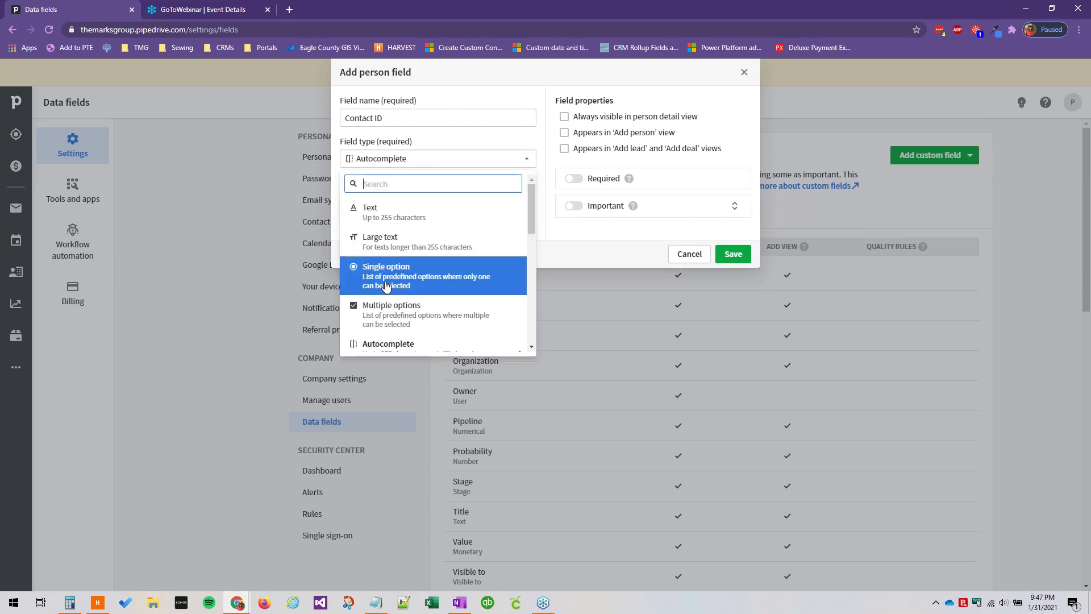
pyautogui.scroll(-2, 392, 284)
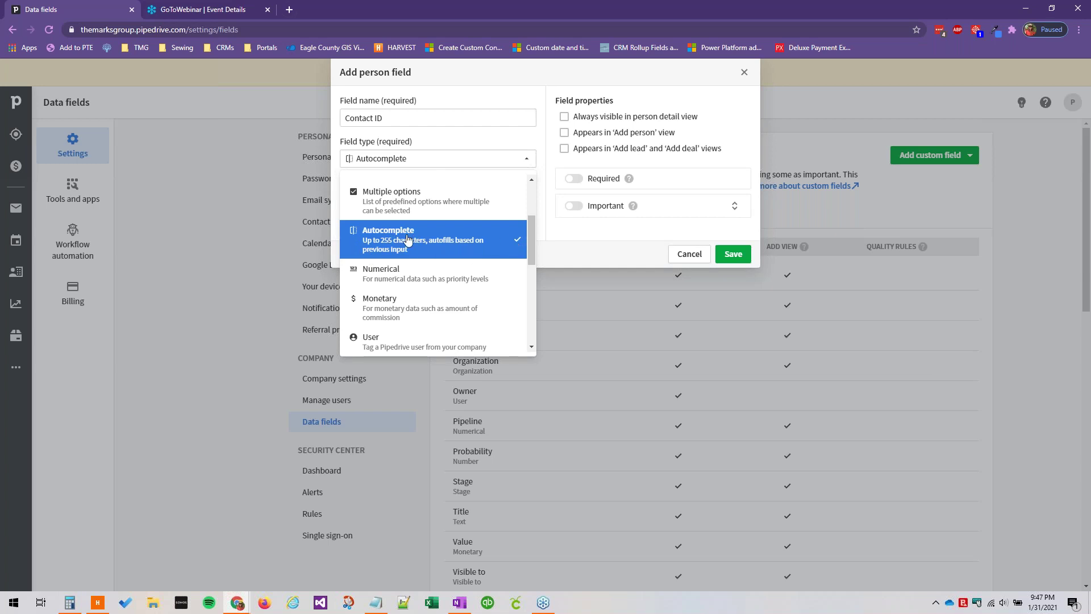
pyautogui.scroll(1, 371, 236)
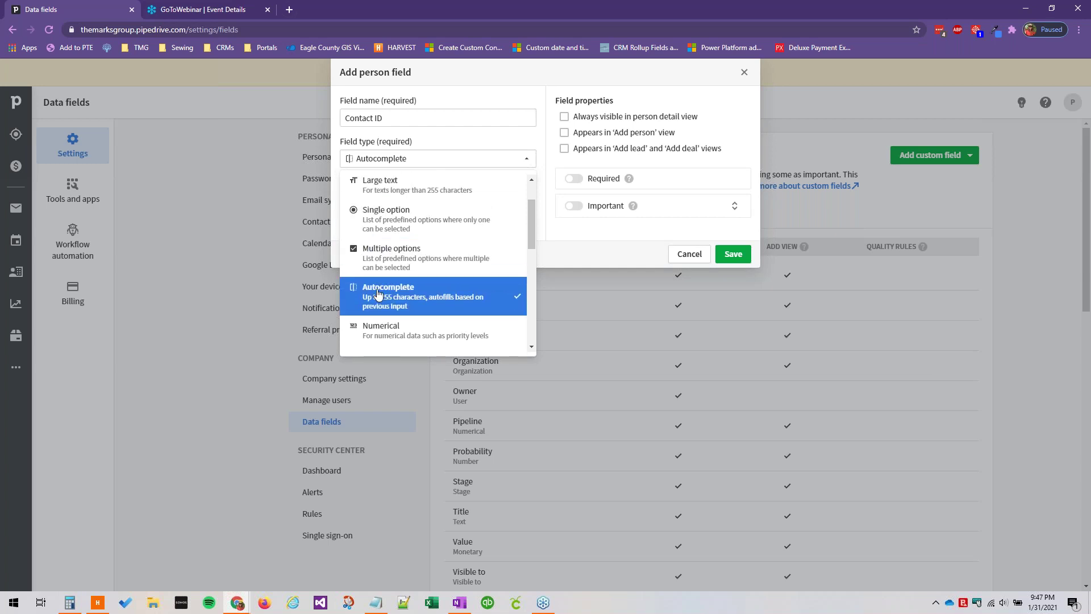
pyautogui.scroll(1, 378, 294)
pyautogui.scroll(-3, 387, 273)
pyautogui.scroll(1, 398, 254)
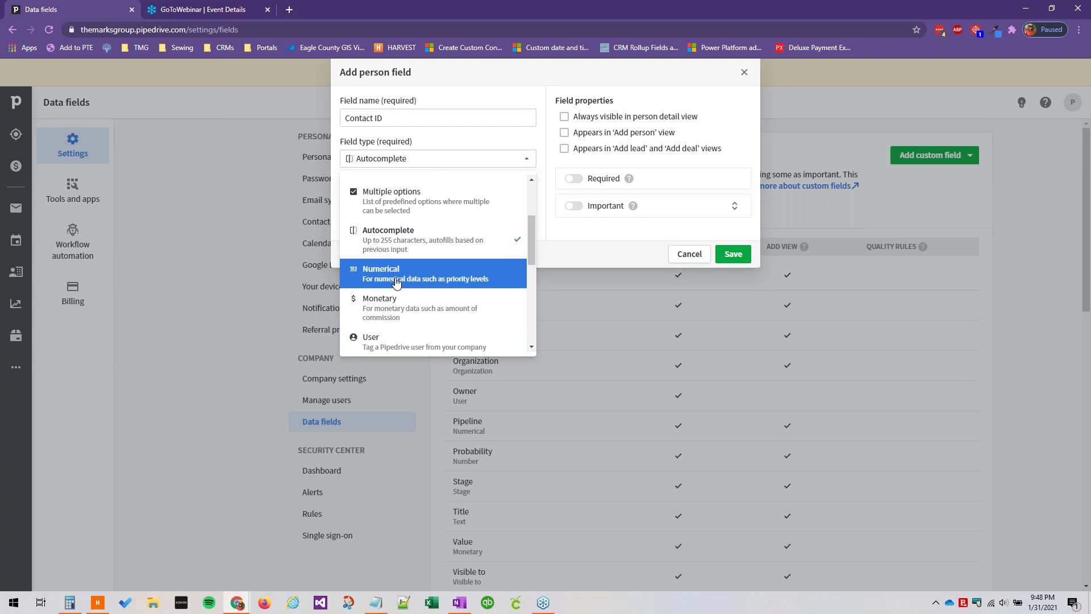
pyautogui.click(396, 278)
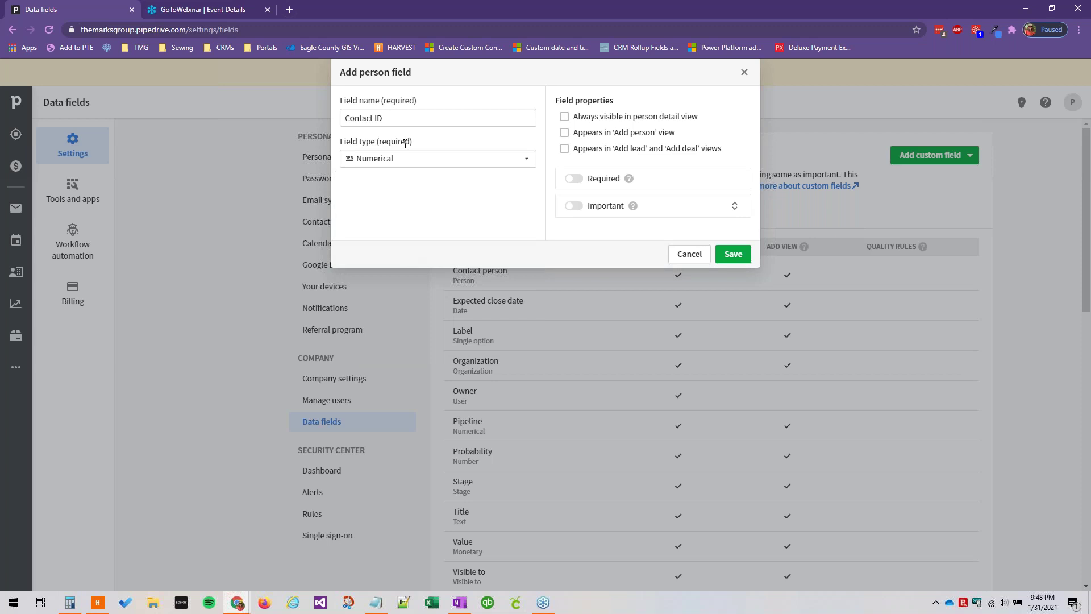
# Browse the full field type list again, keeping Numerical for Contact ID.
pyautogui.click(348, 165)
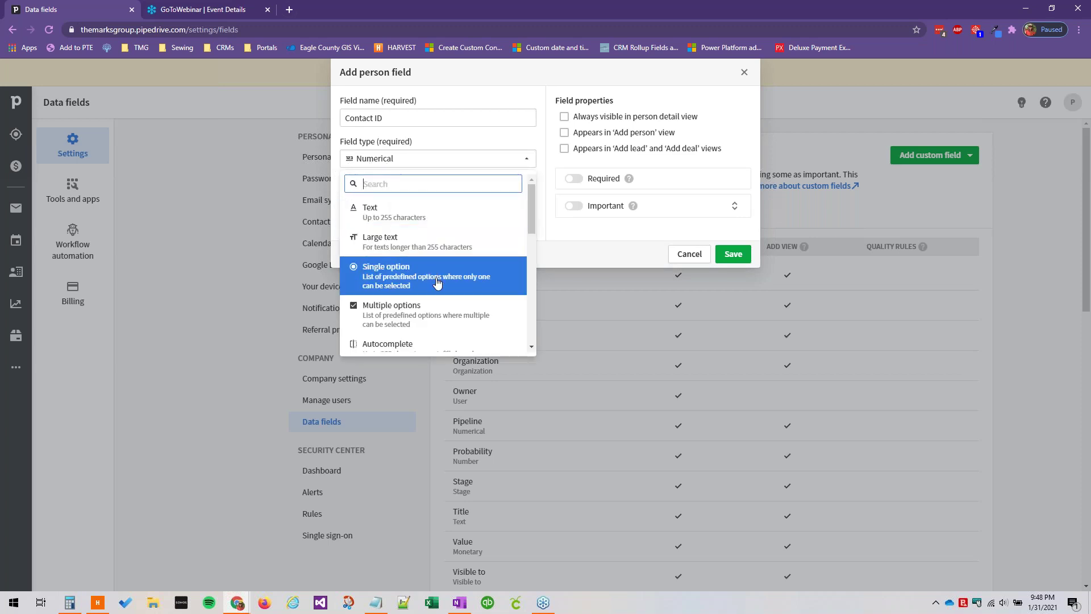
pyautogui.scroll(-2, 437, 282)
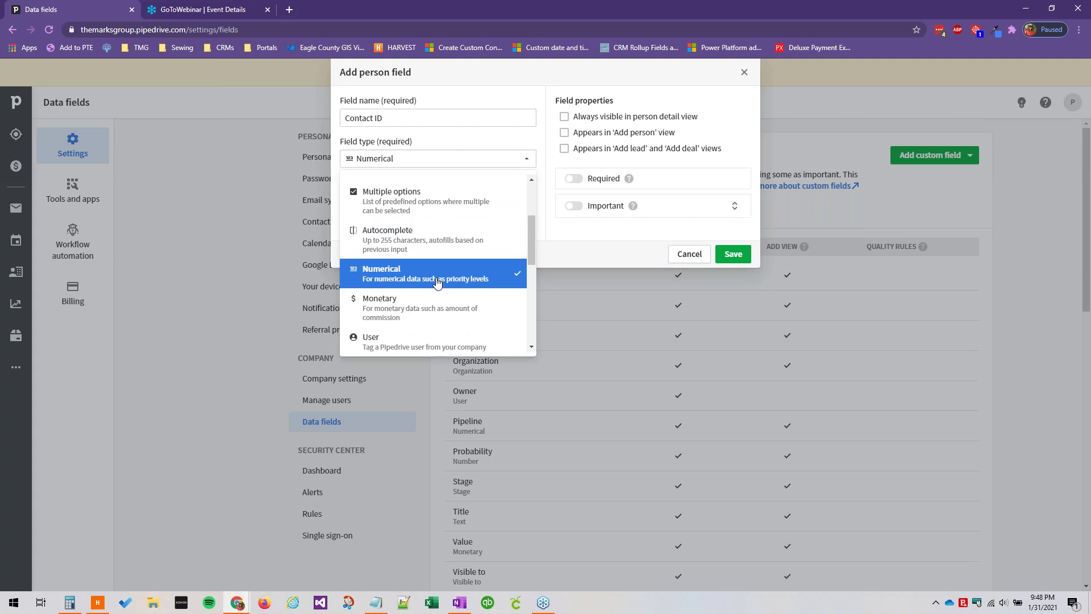
pyautogui.scroll(-1, 436, 282)
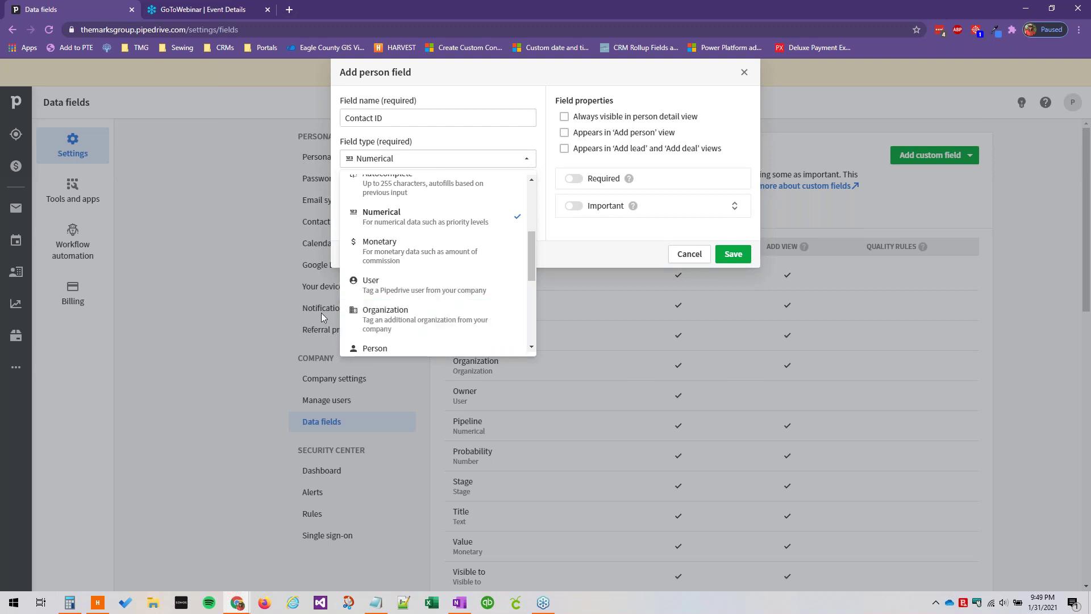
pyautogui.scroll(-2, 366, 295)
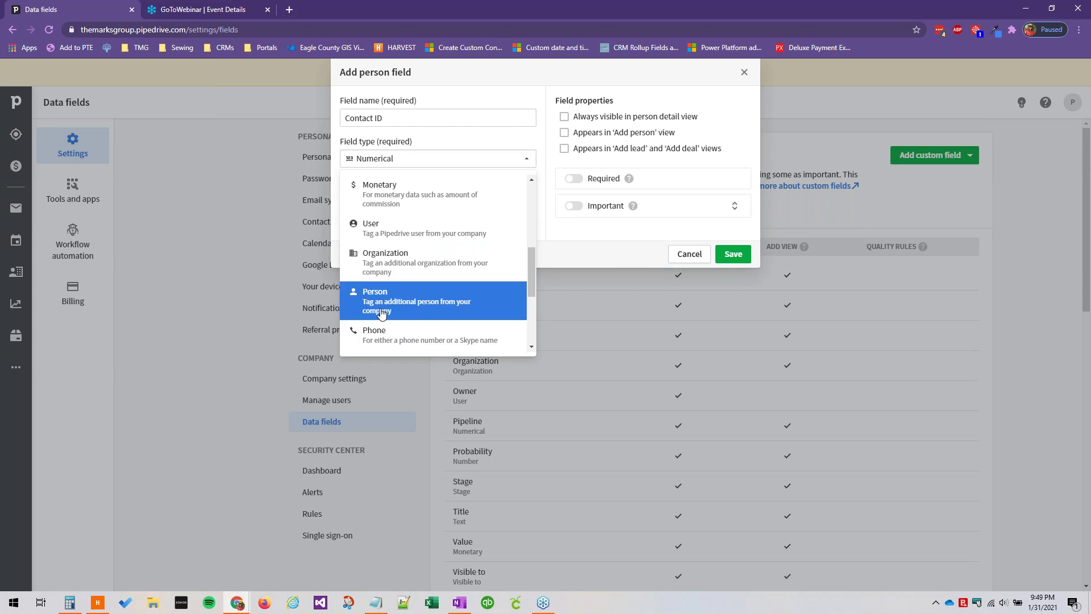
pyautogui.scroll(-2, 392, 273)
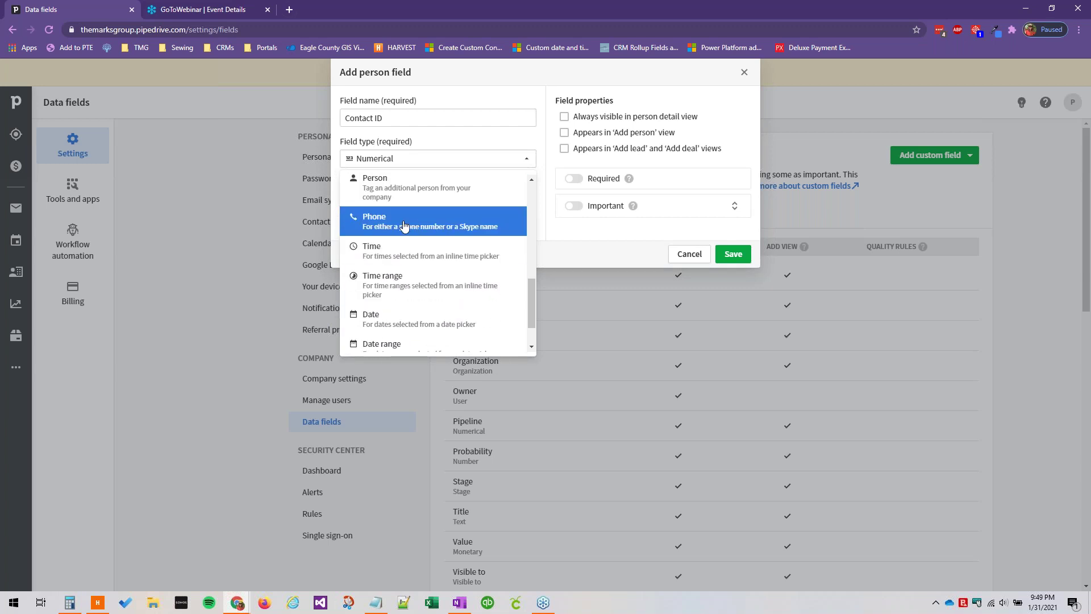
pyautogui.scroll(1, 402, 226)
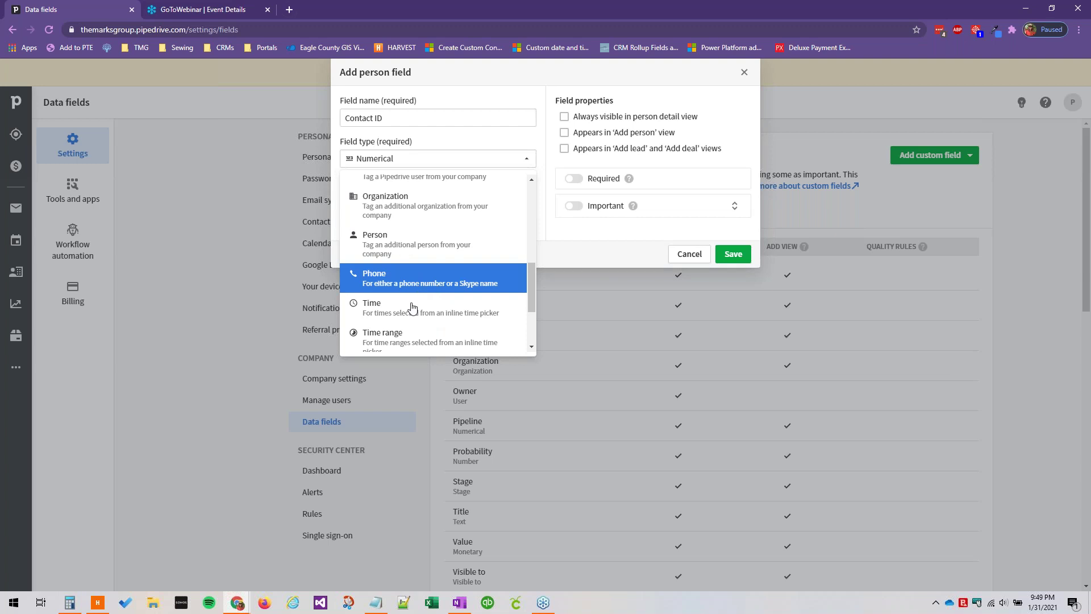
pyautogui.scroll(-2, 396, 311)
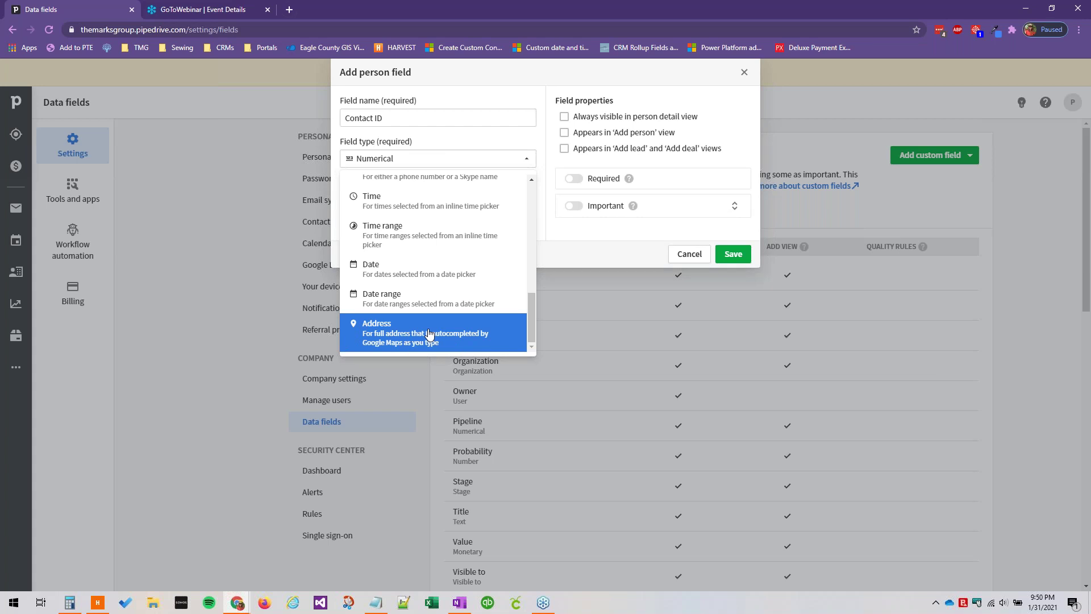
pyautogui.scroll(10, 429, 322)
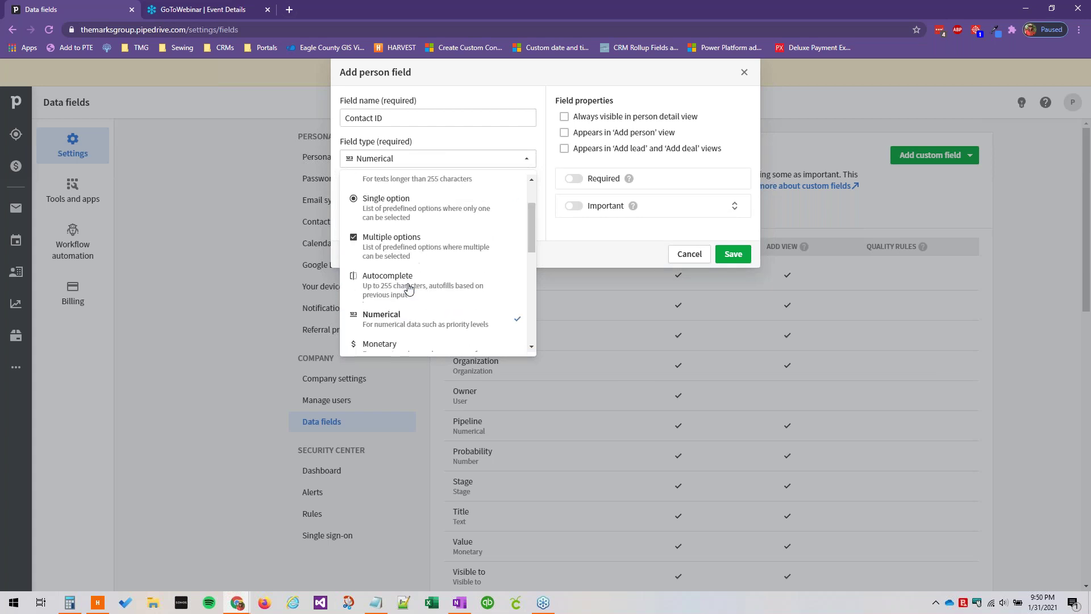
pyautogui.scroll(-5, 473, 224)
pyautogui.scroll(1, 443, 273)
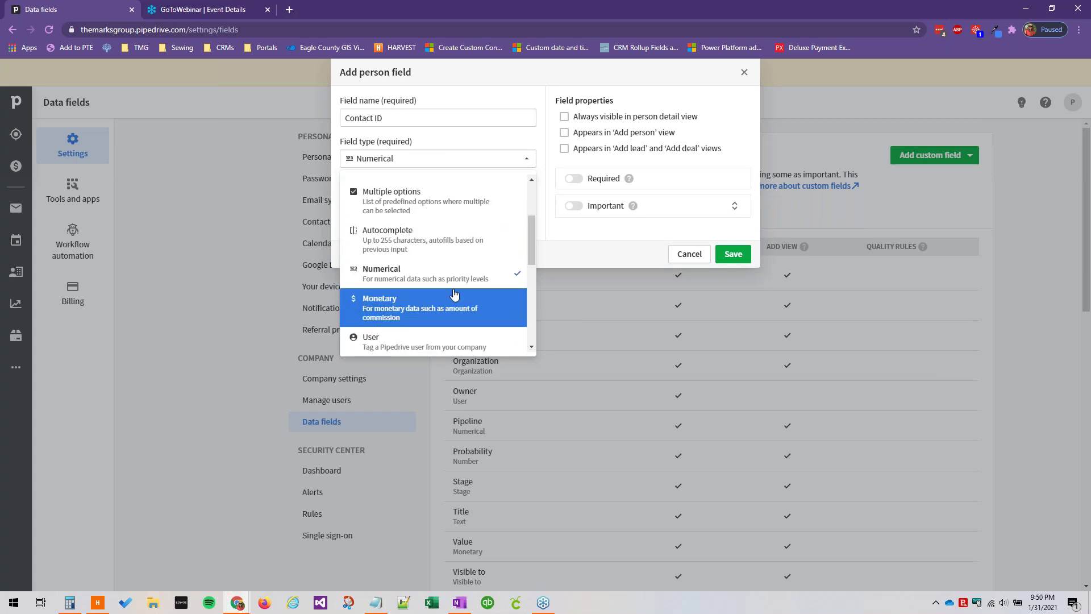
# Show Contact ID in the add-person view and always in person details, then save it.
pyautogui.click(409, 274)
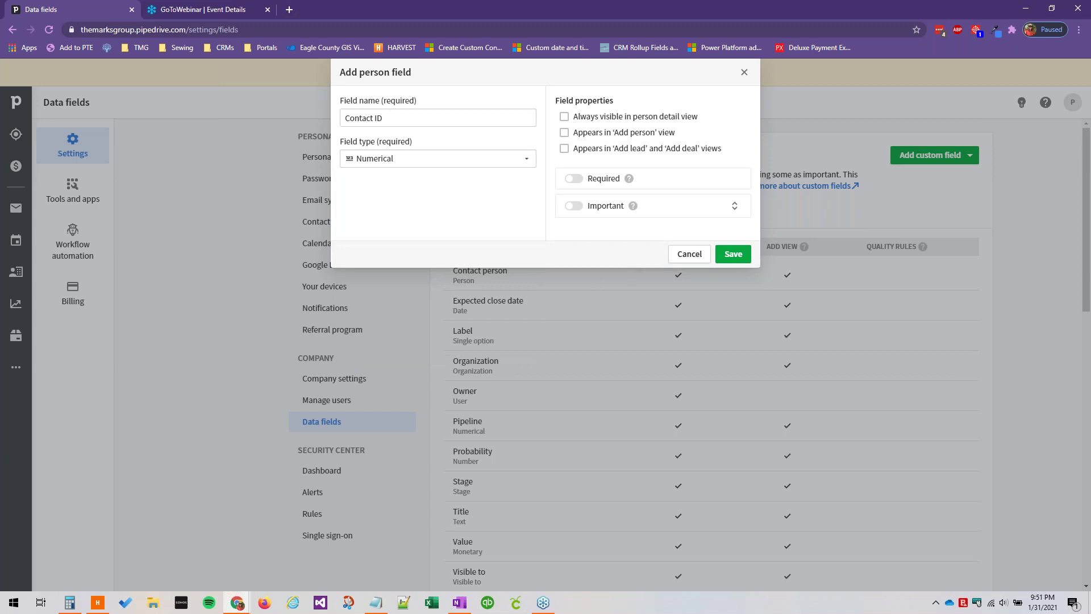
pyautogui.click(563, 137)
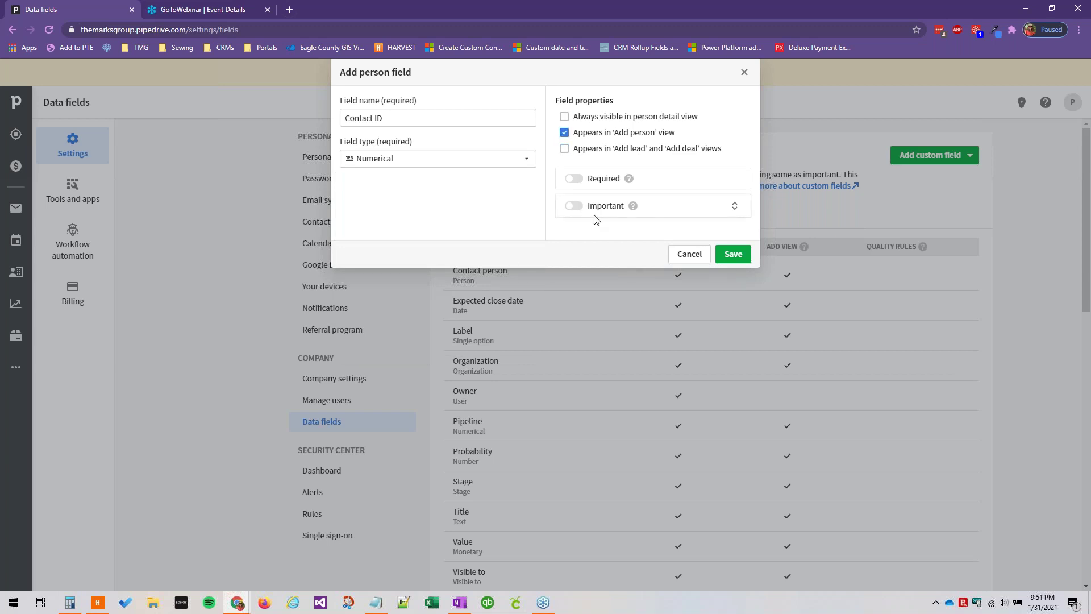
pyautogui.click(564, 117)
pyautogui.click(732, 254)
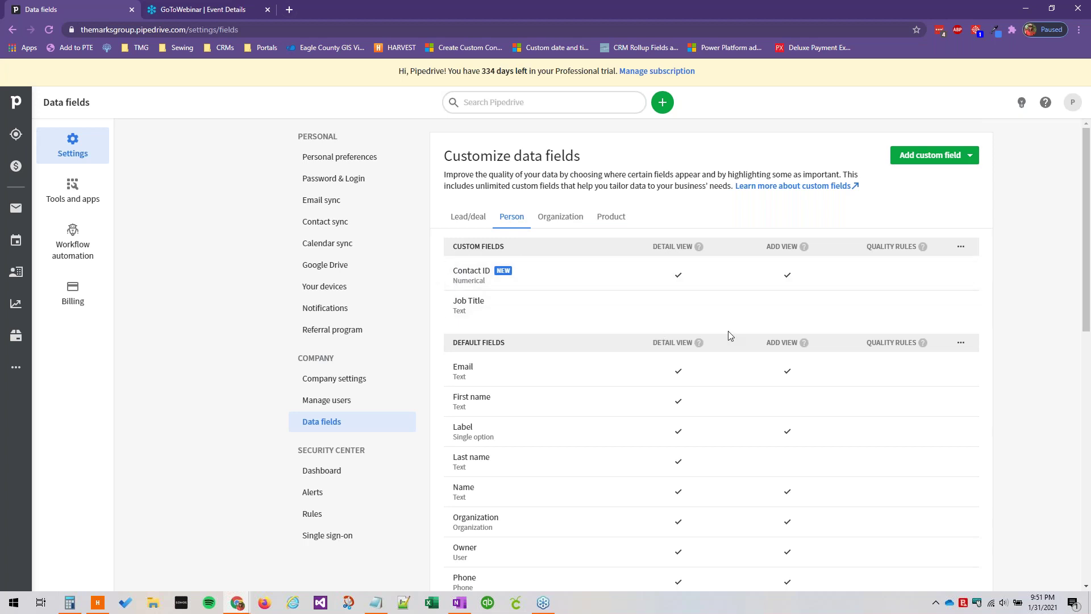
# Open the person field reorder dialog from Contact ID and try moving it above Job Title.
pyautogui.moveTo(973, 301)
pyautogui.click(960, 276)
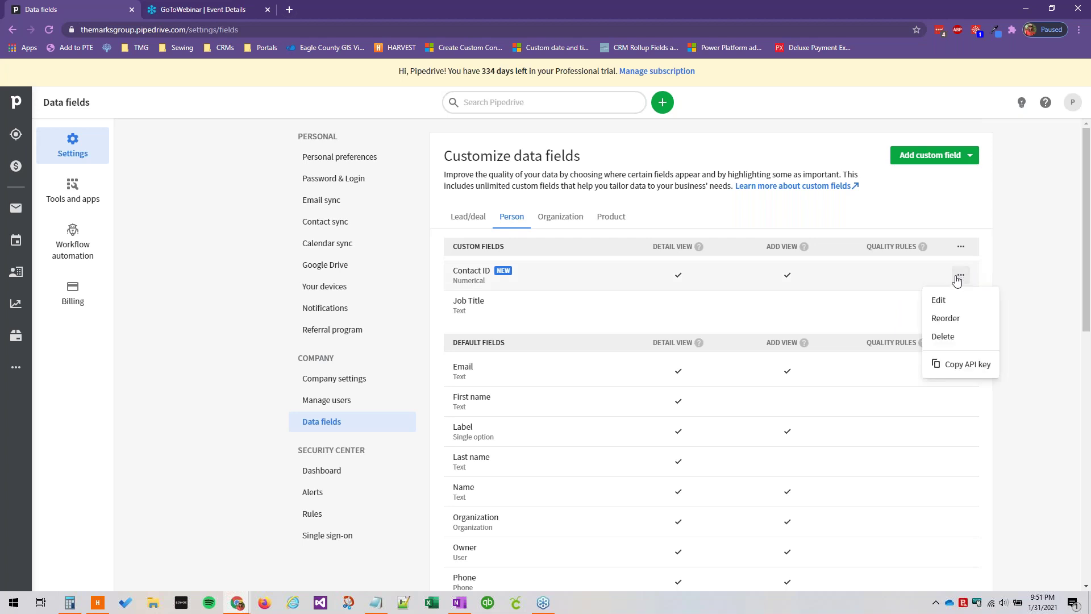
pyautogui.click(947, 319)
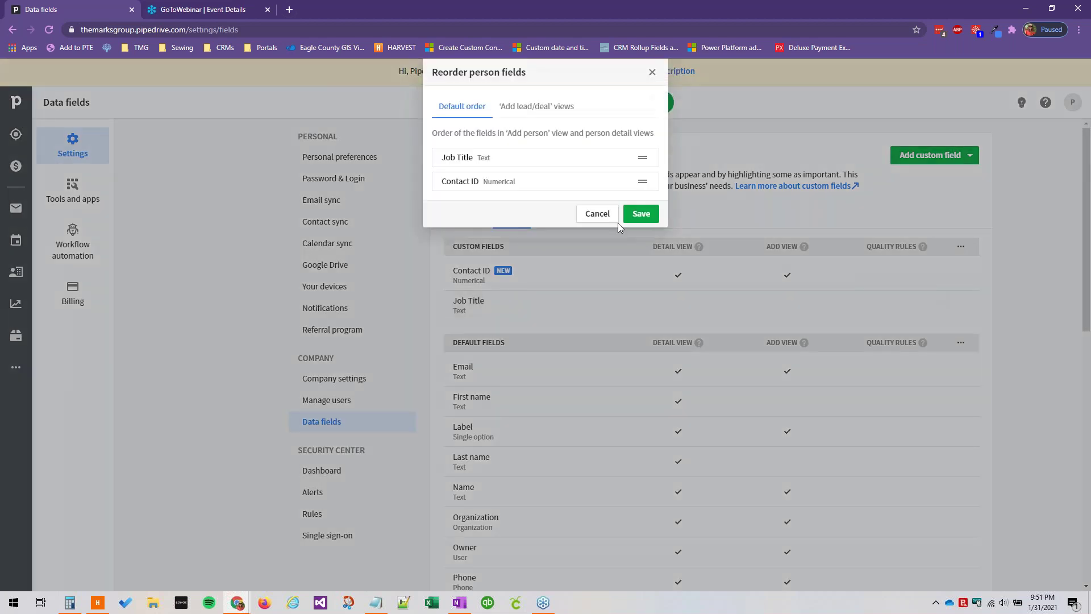
pyautogui.moveTo(641, 184)
pyautogui.mouseDown()
pyautogui.moveTo(641, 159)
pyautogui.moveTo(641, 182)
pyautogui.mouseUp()
# In the lead/deal views order, try moving Email above Phone, then close the dialog unsaved.
pyautogui.click(536, 106)
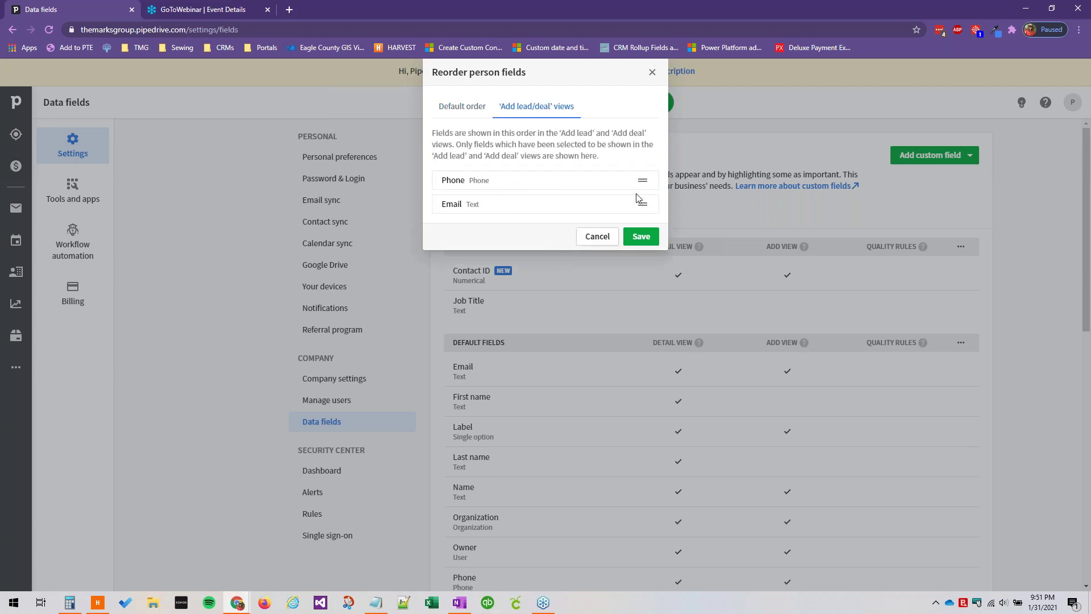
pyautogui.moveTo(642, 204)
pyautogui.mouseDown()
pyautogui.moveTo(645, 183)
pyautogui.moveTo(640, 211)
pyautogui.mouseUp()
pyautogui.click(593, 241)
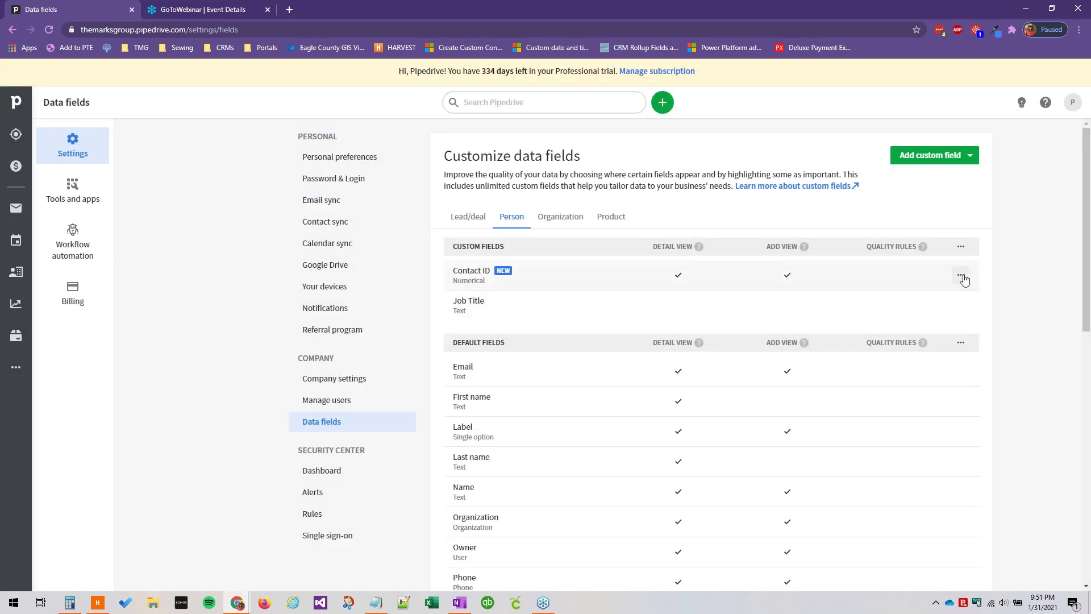
# Start deleting the Contact ID field, then cancel the deletion.
pyautogui.click(961, 276)
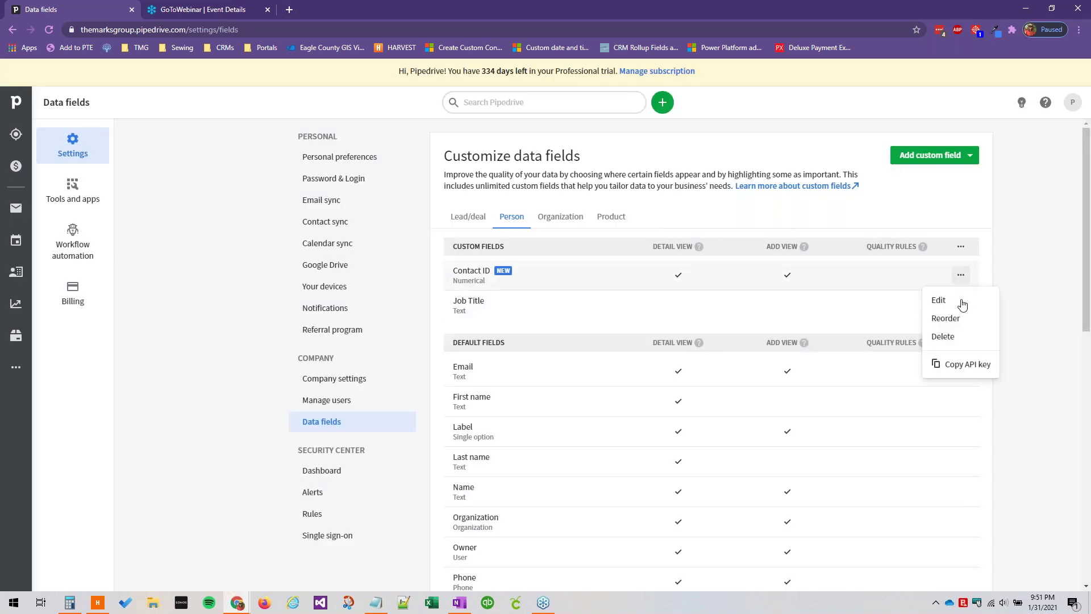
pyautogui.click(943, 336)
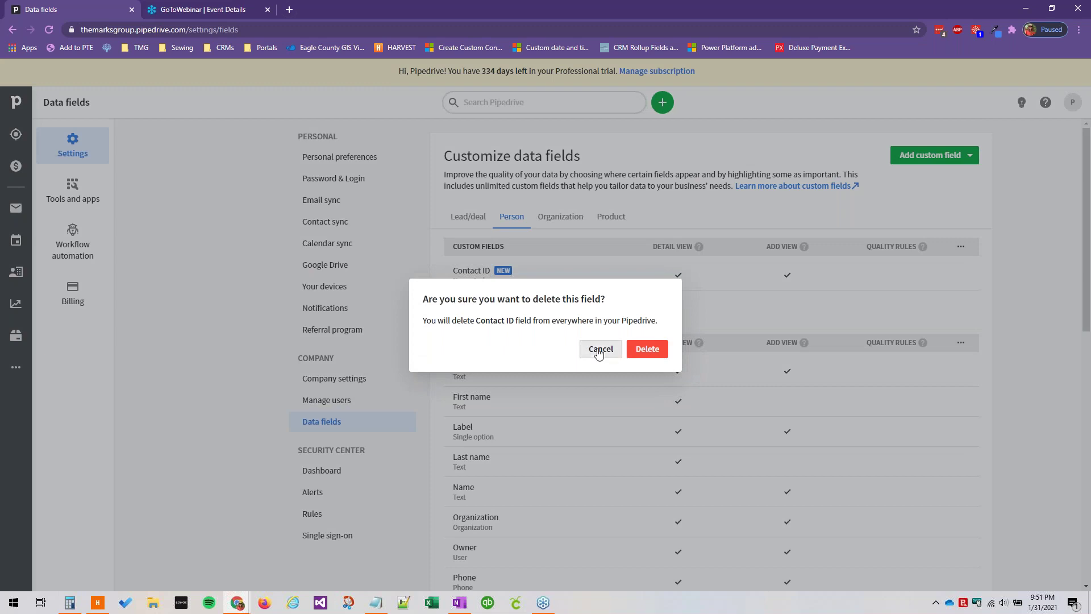
pyautogui.click(600, 348)
# Open Contact ID's edit dialog, select its name, and close it without changes.
pyautogui.click(960, 275)
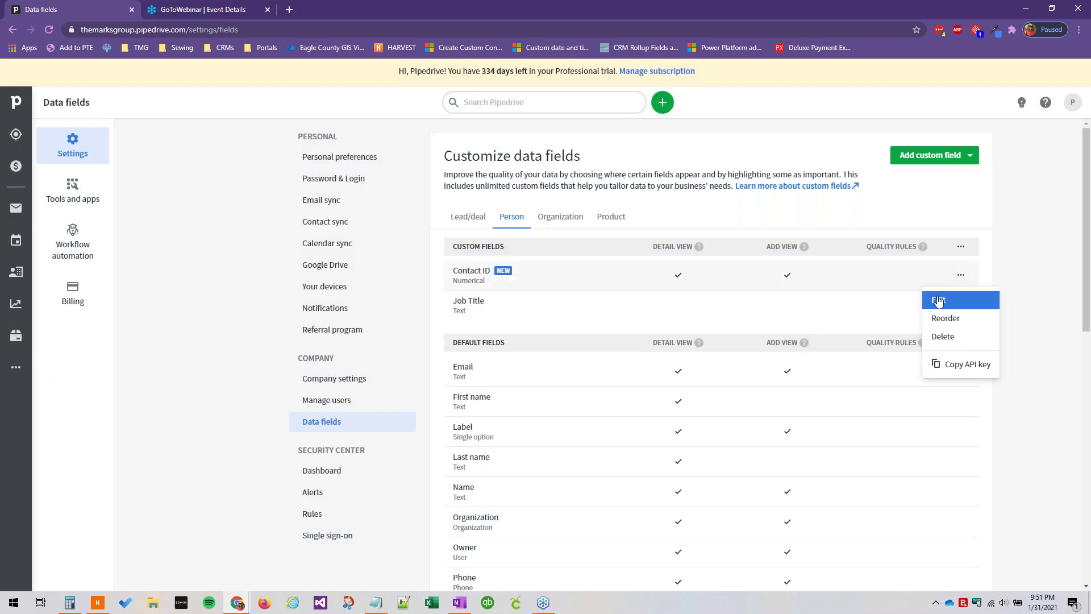
pyautogui.click(940, 298)
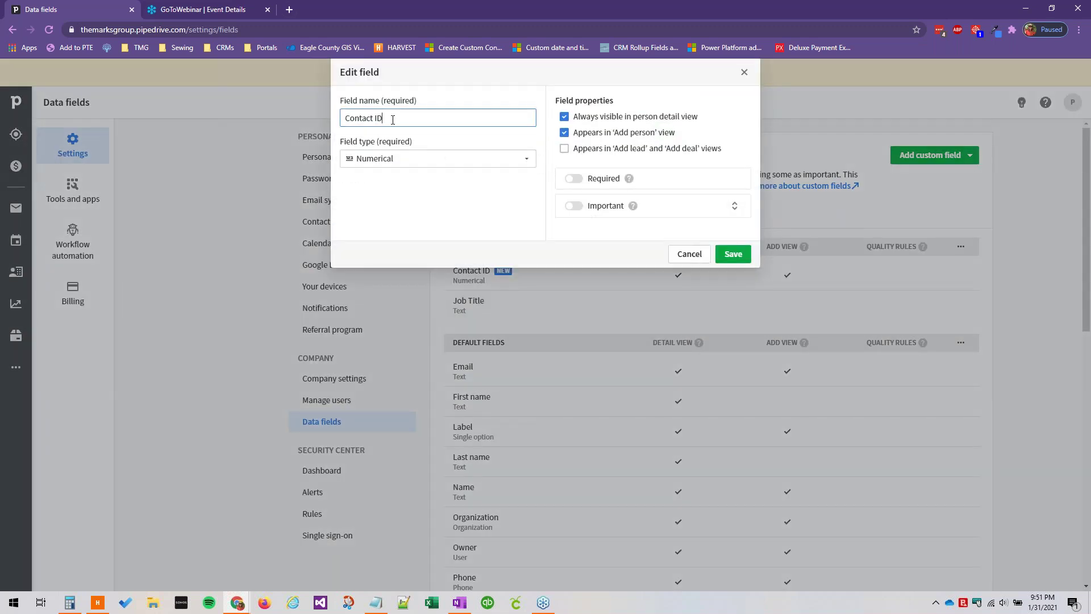
pyautogui.click(379, 114)
pyautogui.tripleClick(379, 114)
pyautogui.click(396, 159)
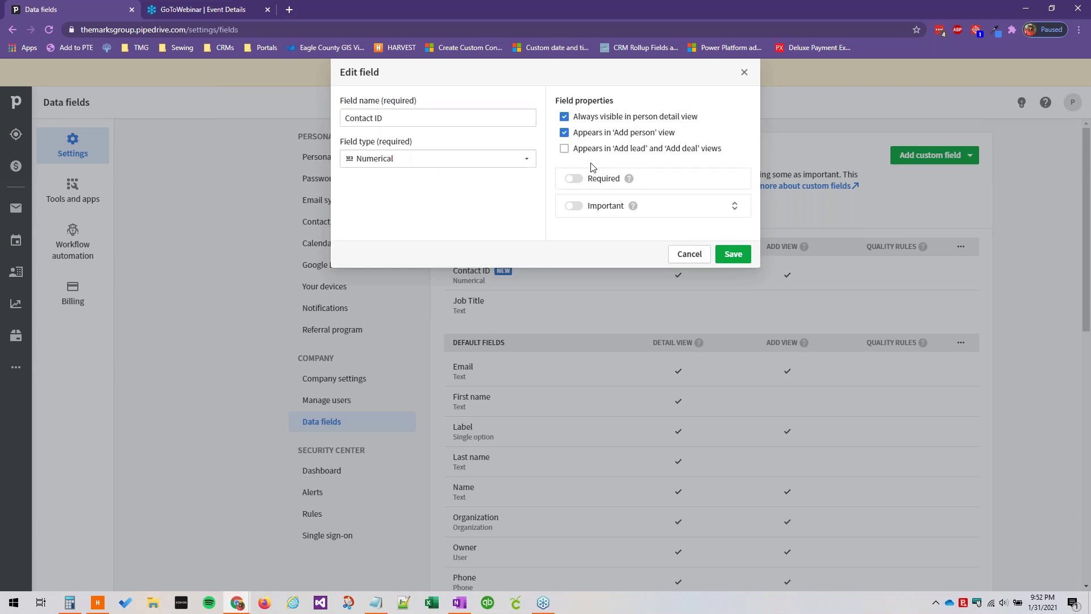
pyautogui.click(683, 251)
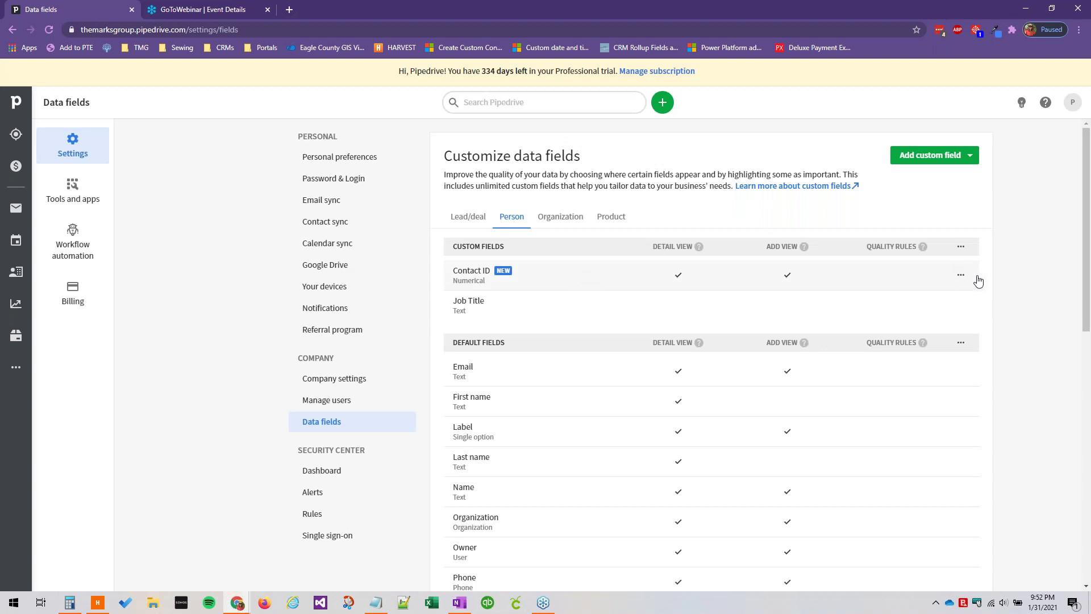
# Delete the Contact ID person field and confirm the deletion.
pyautogui.click(958, 278)
pyautogui.click(945, 337)
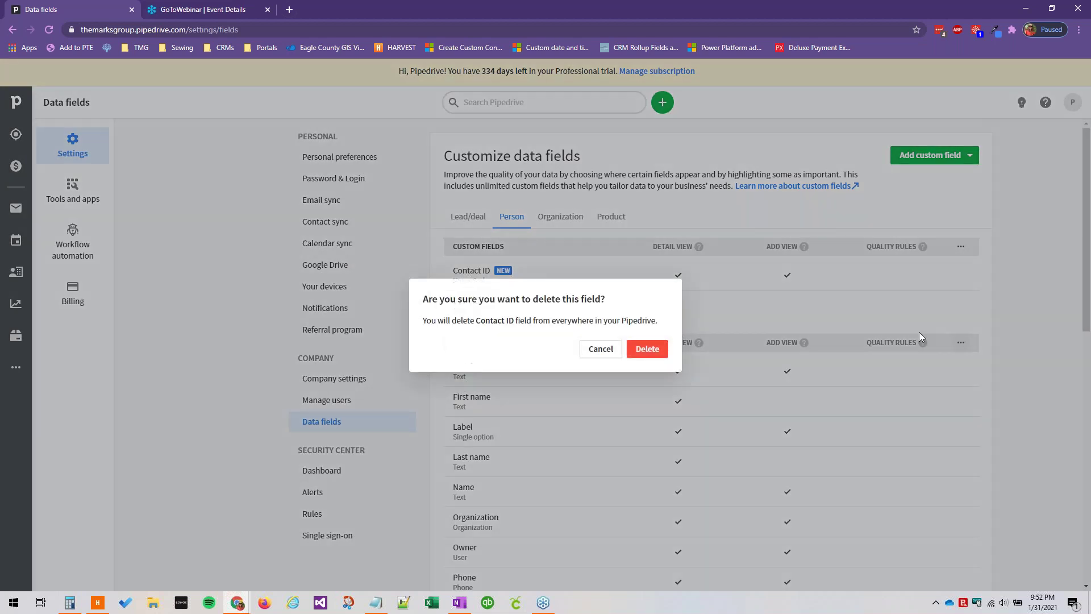
pyautogui.click(646, 350)
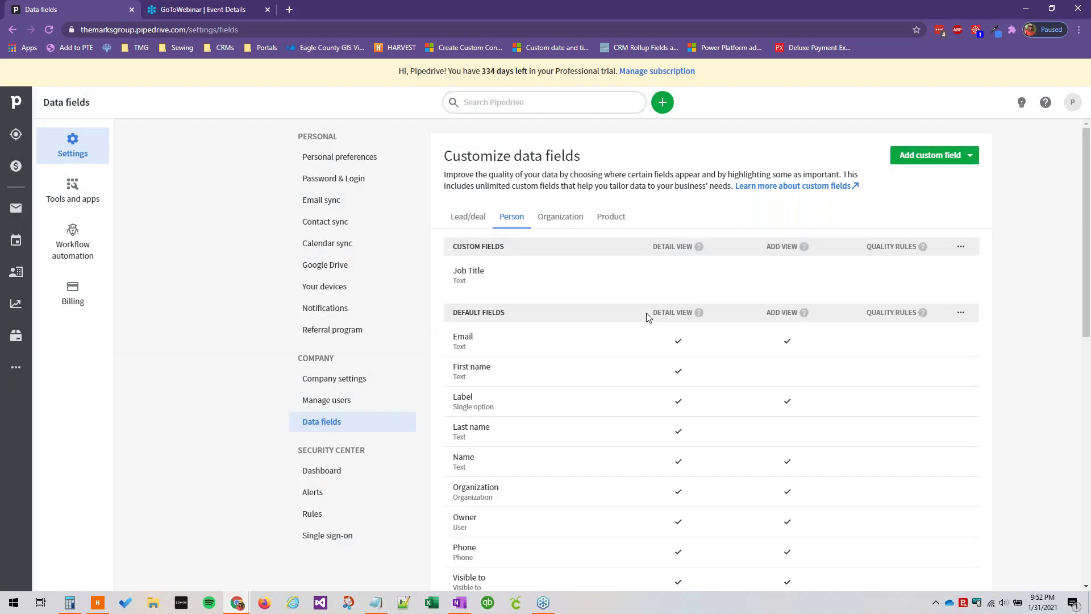
# View the Email field's settings and the default fields options, closing both unchanged.
pyautogui.click(960, 343)
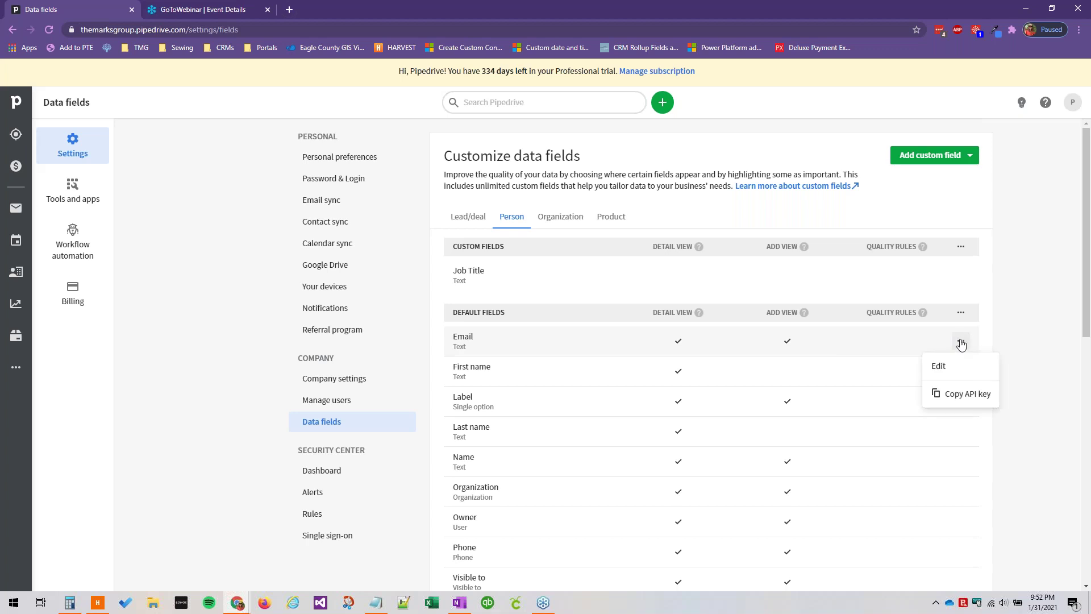
pyautogui.click(939, 368)
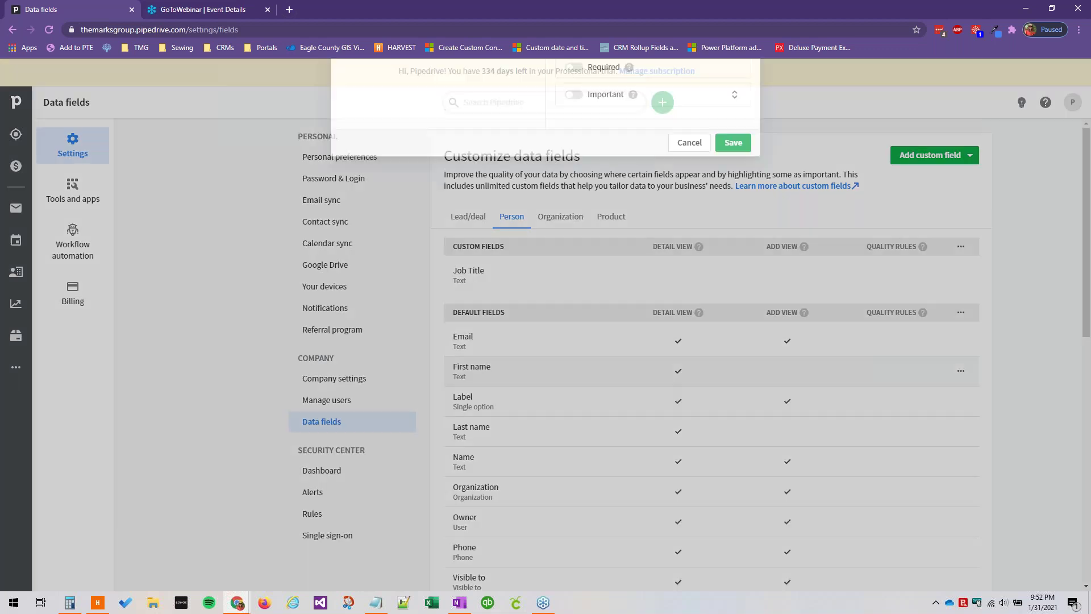
pyautogui.click(688, 255)
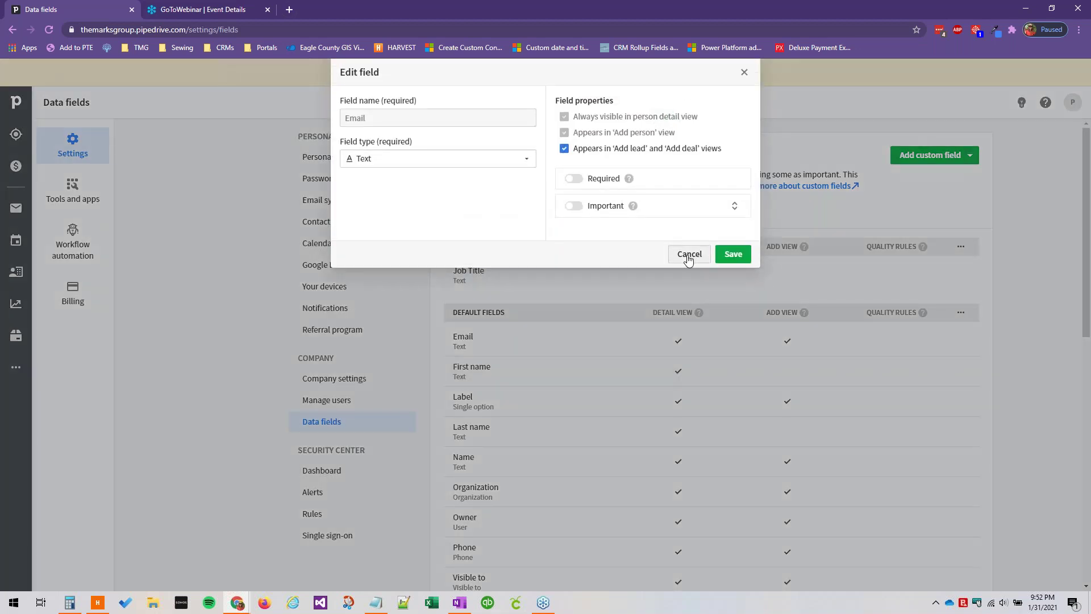
pyautogui.click(960, 313)
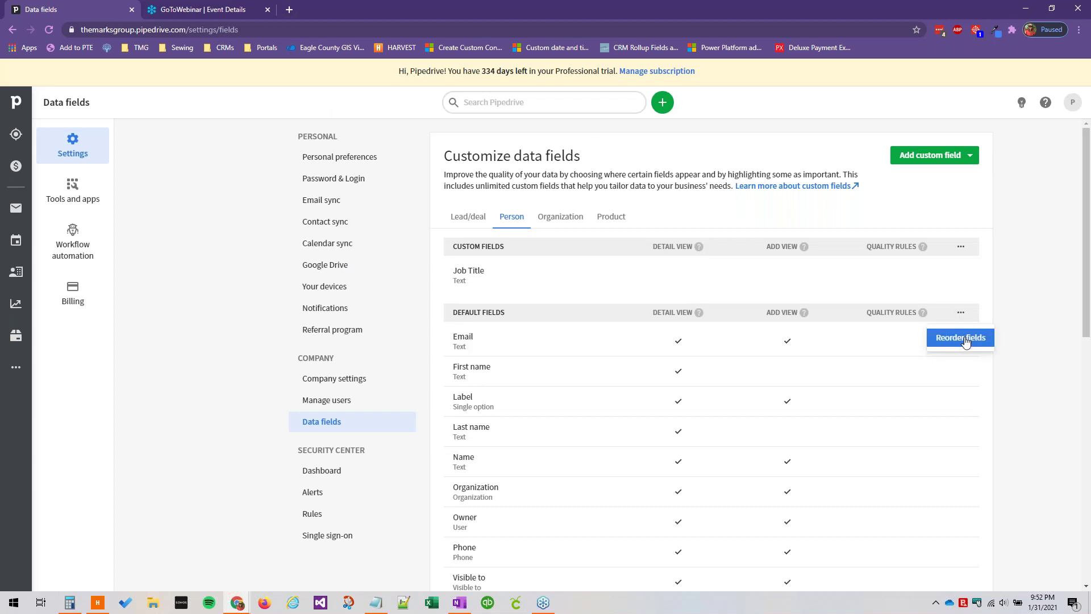
pyautogui.click(973, 301)
pyautogui.tripleClick(963, 315)
pyautogui.click(1000, 315)
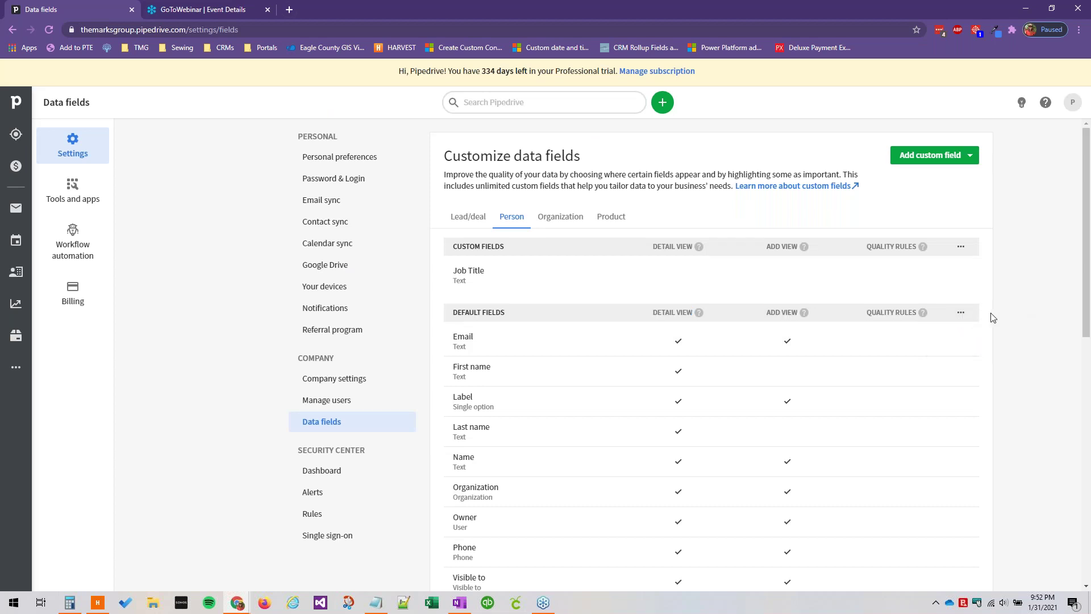
# Open the person field reorder dialog and compare the default and lead/deal view orders.
pyautogui.click(960, 312)
pyautogui.click(964, 338)
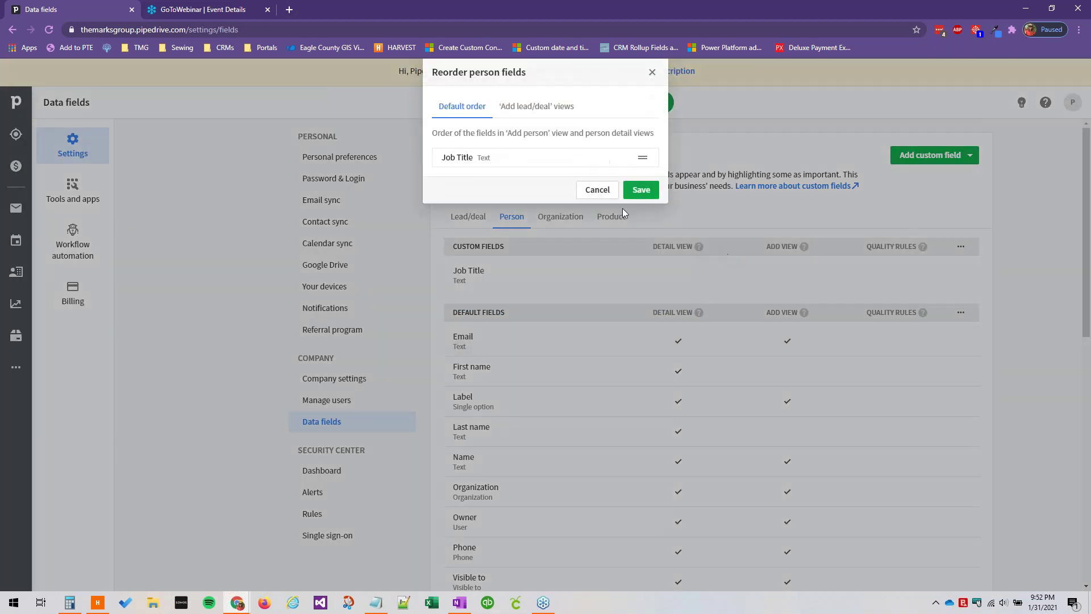
pyautogui.click(535, 114)
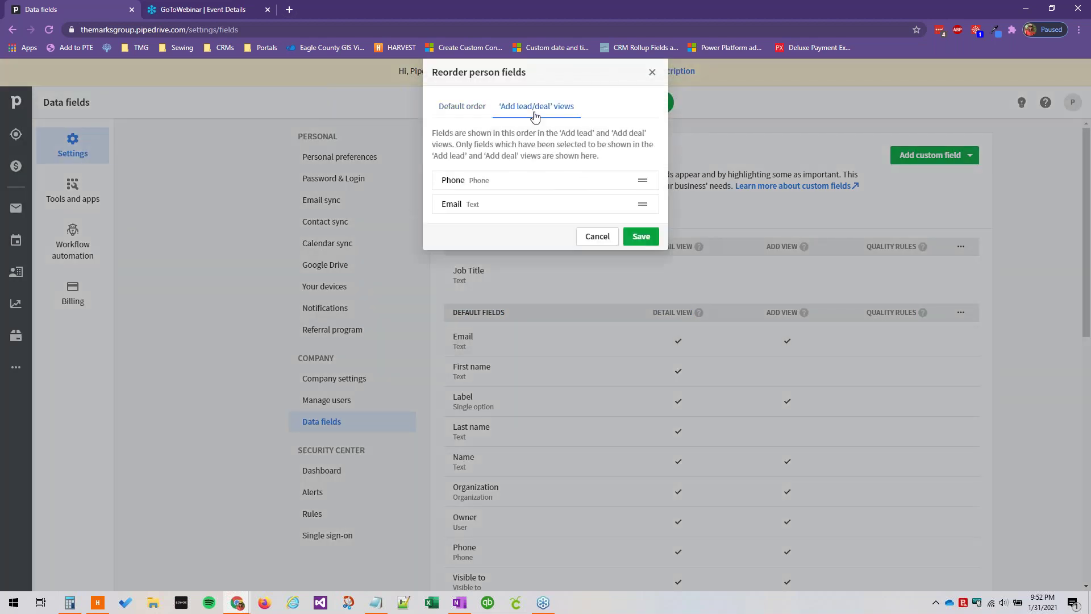
pyautogui.click(458, 109)
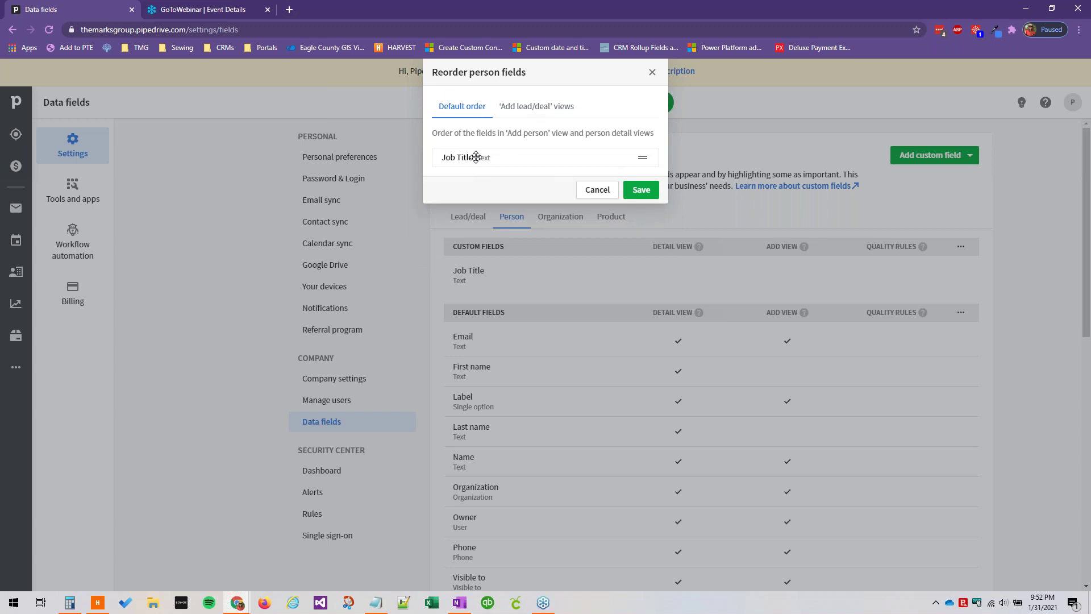
# Drag Email above Phone for lead/deal views, discard it, and show the Organization fields.
pyautogui.click(522, 104)
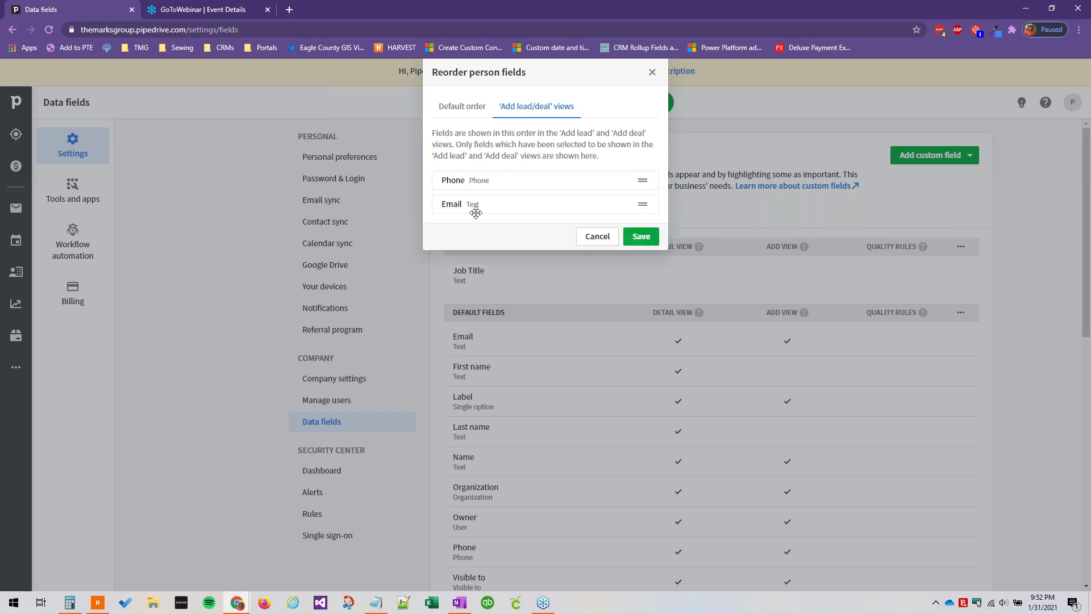
pyautogui.moveTo(619, 204)
pyautogui.mouseDown()
pyautogui.moveTo(633, 188)
pyautogui.moveTo(633, 202)
pyautogui.moveTo(630, 191)
pyautogui.mouseUp()
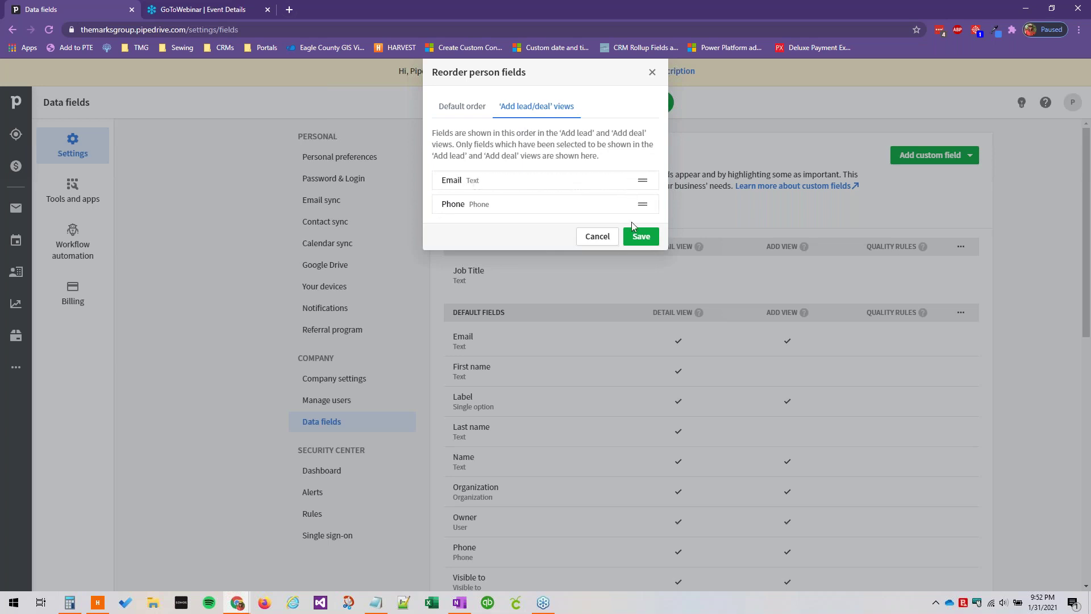
pyautogui.click(604, 236)
pyautogui.click(575, 222)
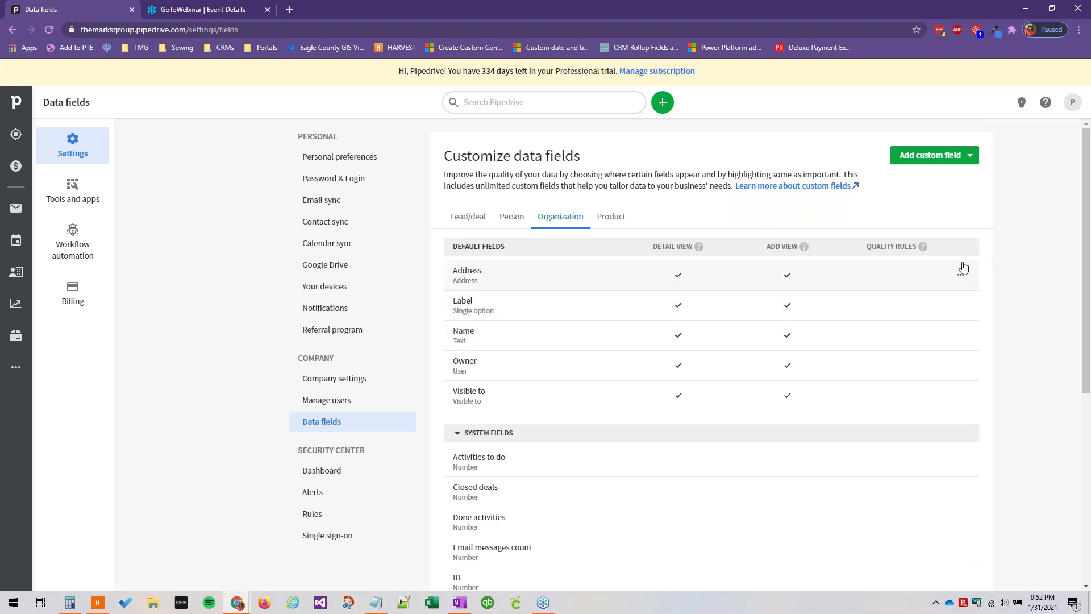
pyautogui.scroll(-4, 963, 267)
pyautogui.scroll(4, 963, 267)
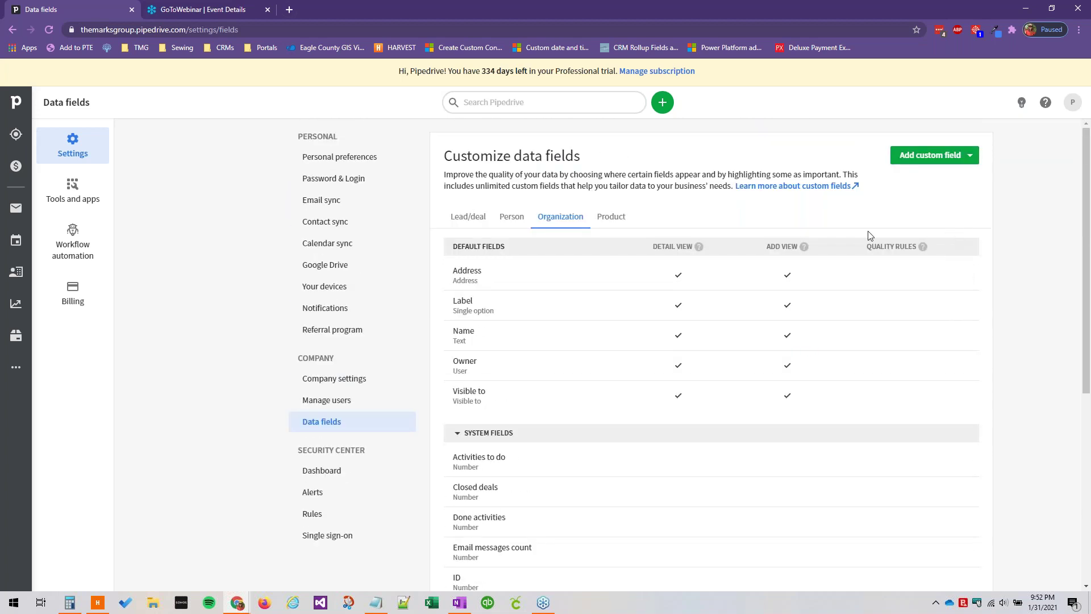